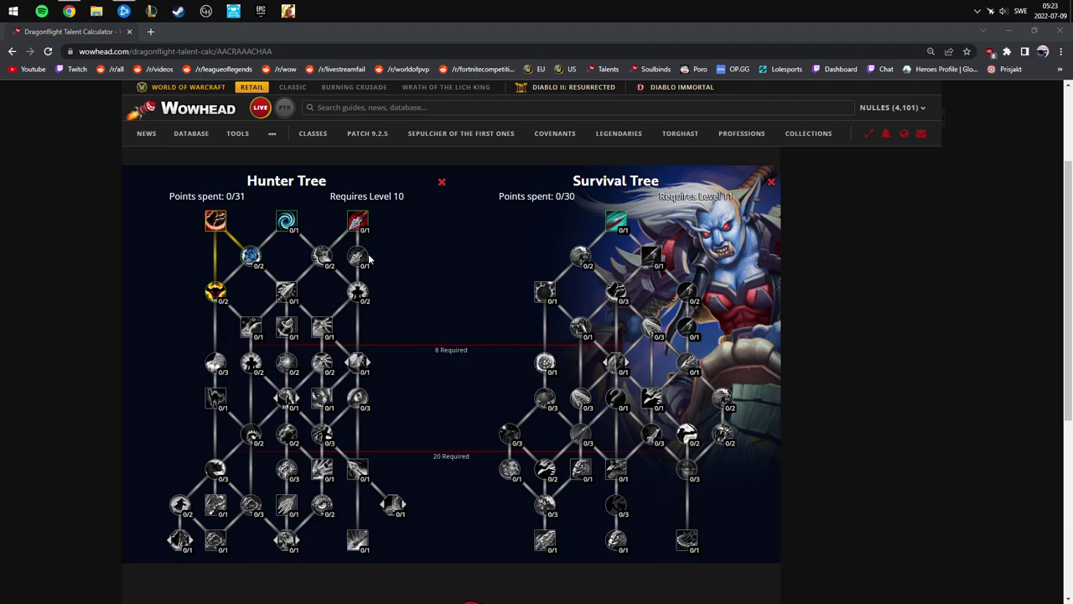
Step: Take Concussive Shot and the red top-row Hunter talent, put two points in the second-row talent joining them, and take Counter Shot
mouse_move(293, 228)
left_click(286, 223)
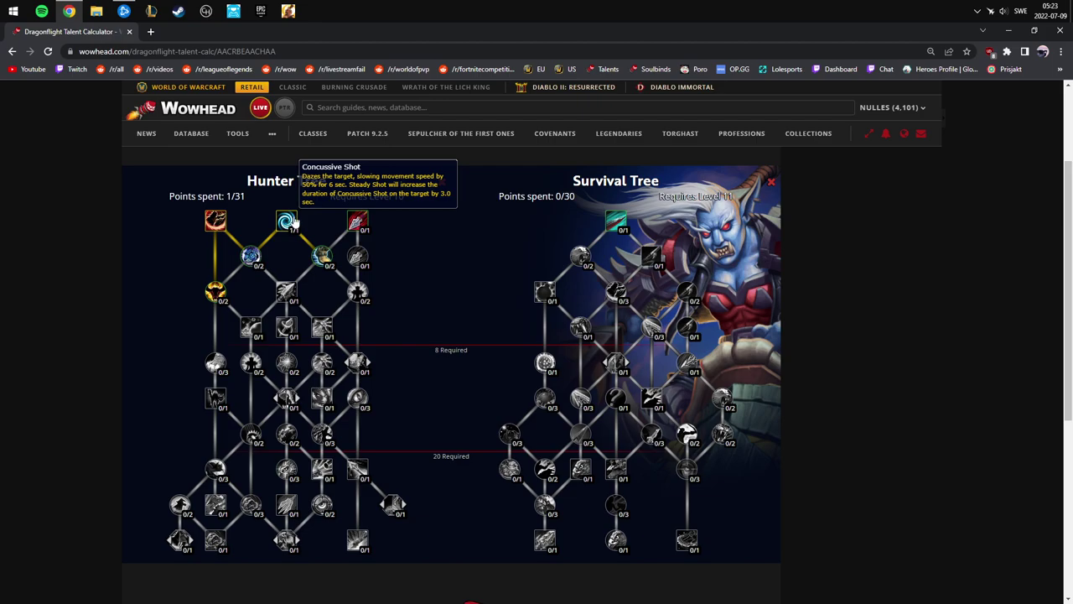
left_click(357, 222)
left_click(322, 259)
left_click(322, 259)
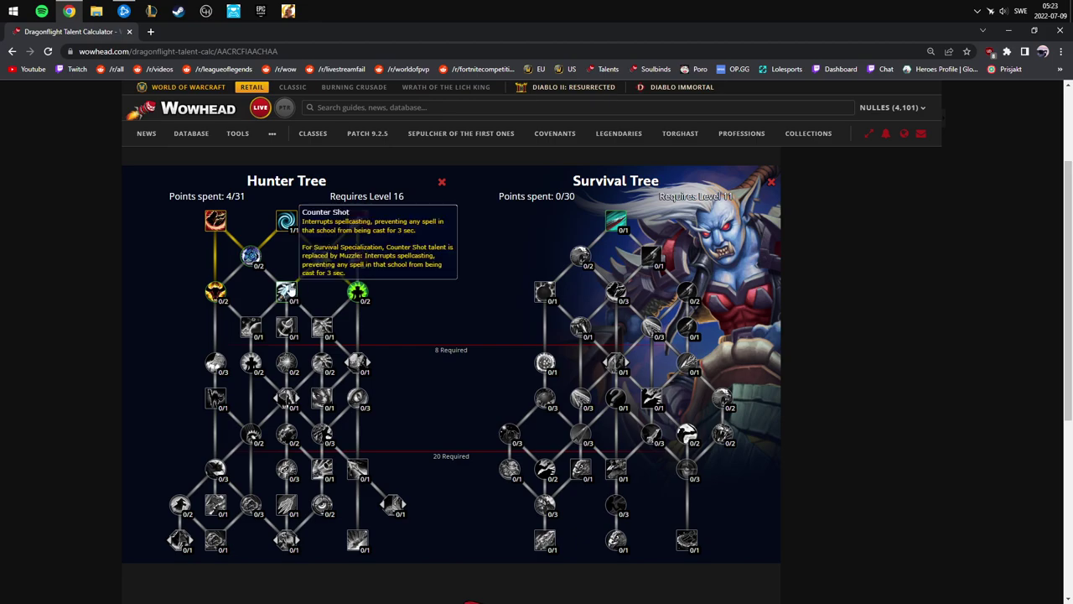
left_click(287, 291)
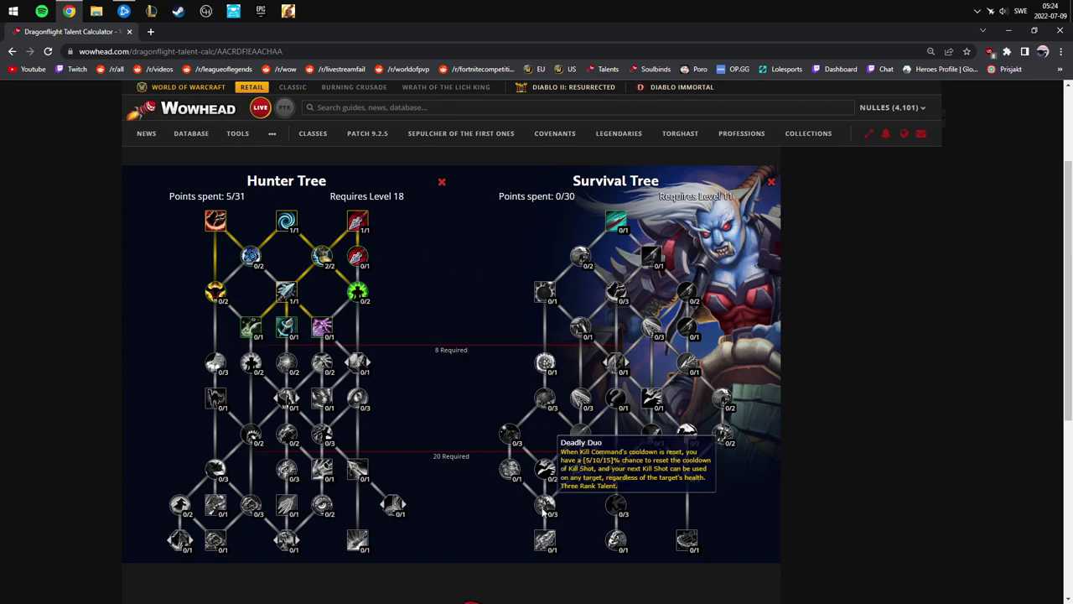
Step: Put two points in the green third-row Hunter talent, take Tranquilizing Shot and the leftmost fourth-row talent, and choose Scatter Shot
left_click(356, 294)
left_click(356, 294)
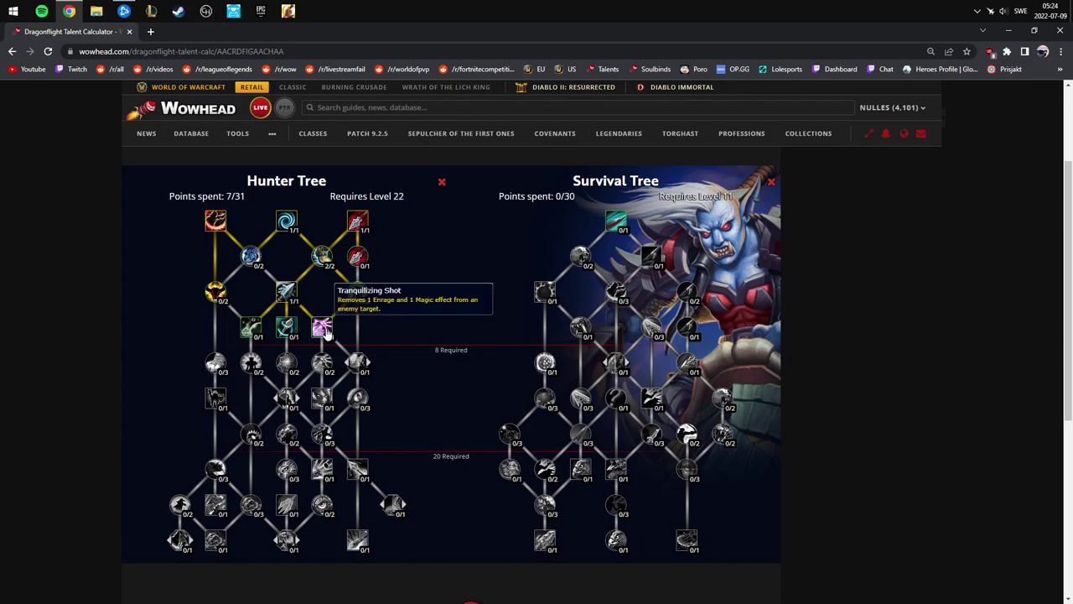
left_click(324, 329)
left_click(251, 329)
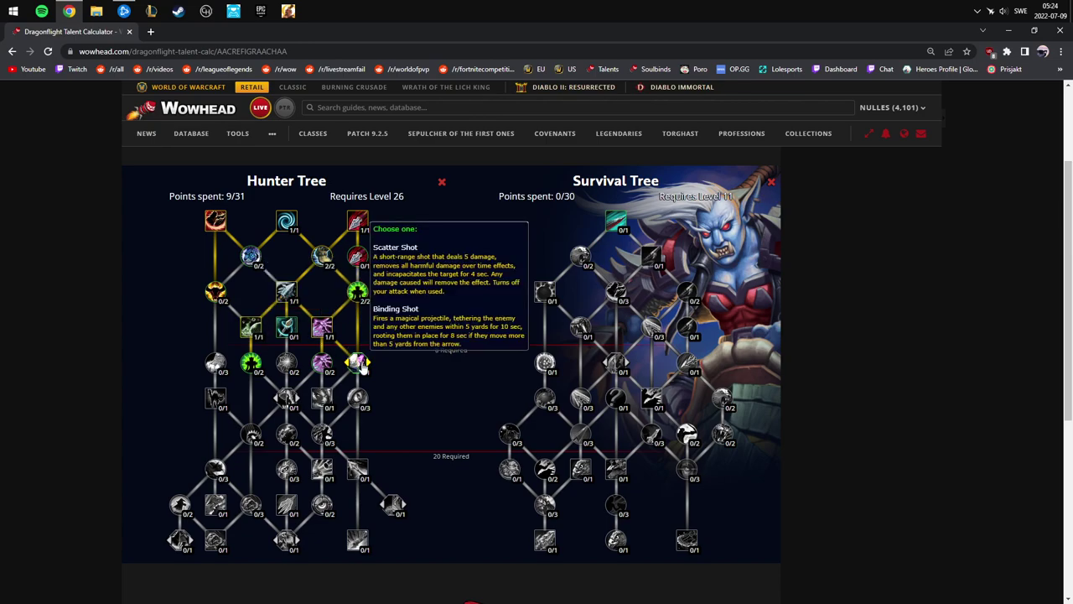
left_click(360, 366)
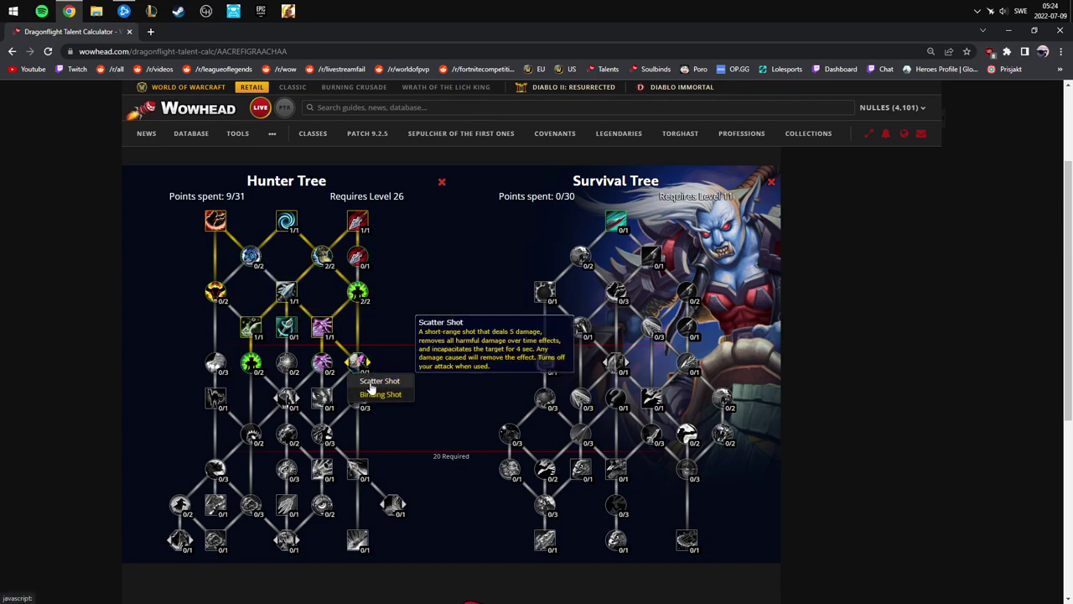
left_click(372, 388)
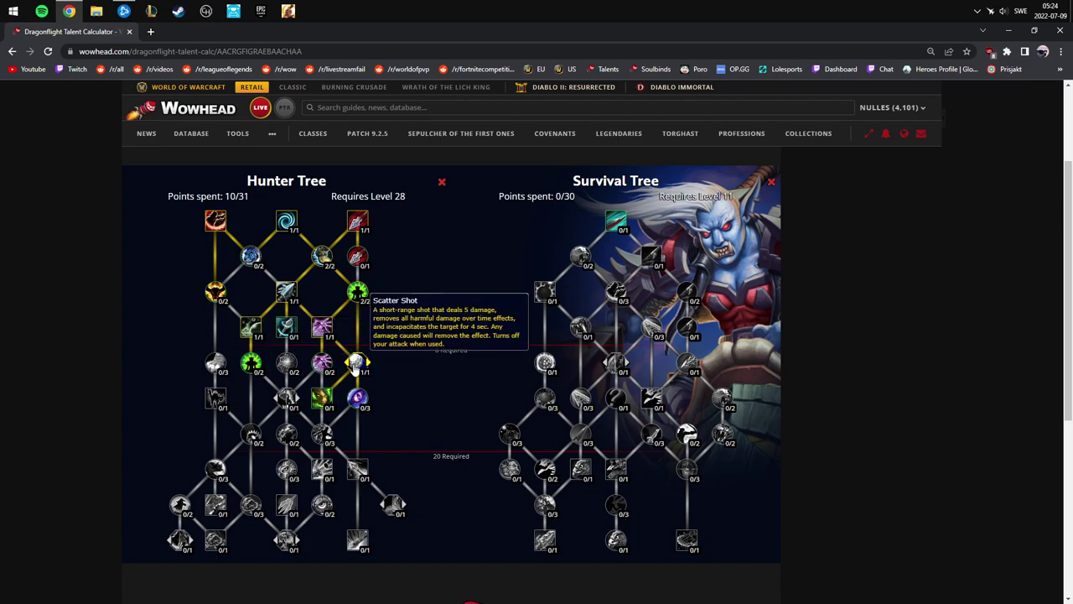
Step: Take Camouflage in the Hunter tree and put three points in Agile Movement below it
left_click(324, 401)
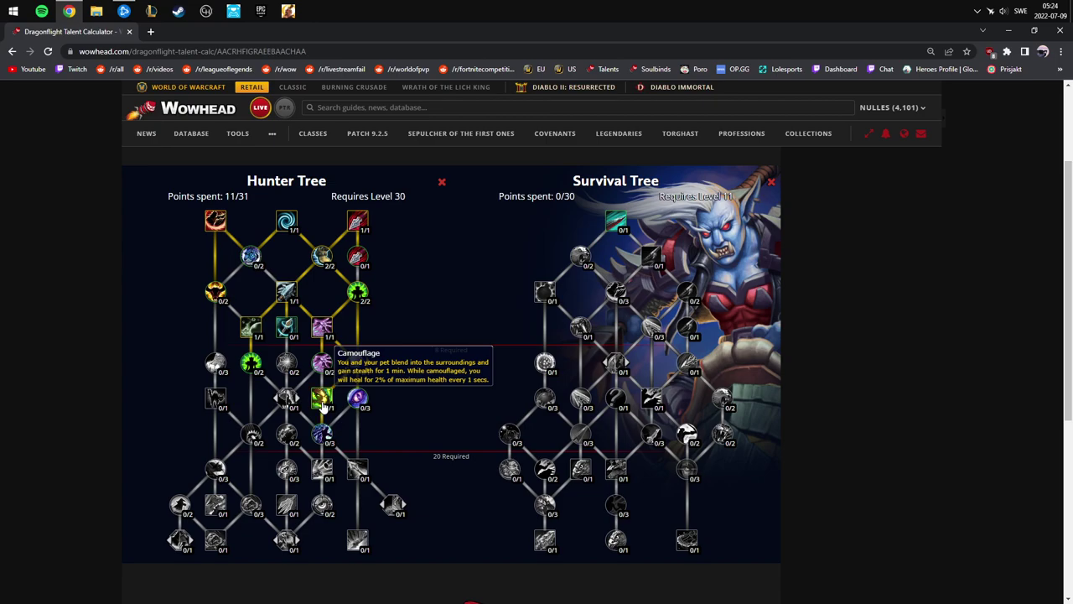
left_click(324, 434)
left_click(324, 434)
left_click(324, 435)
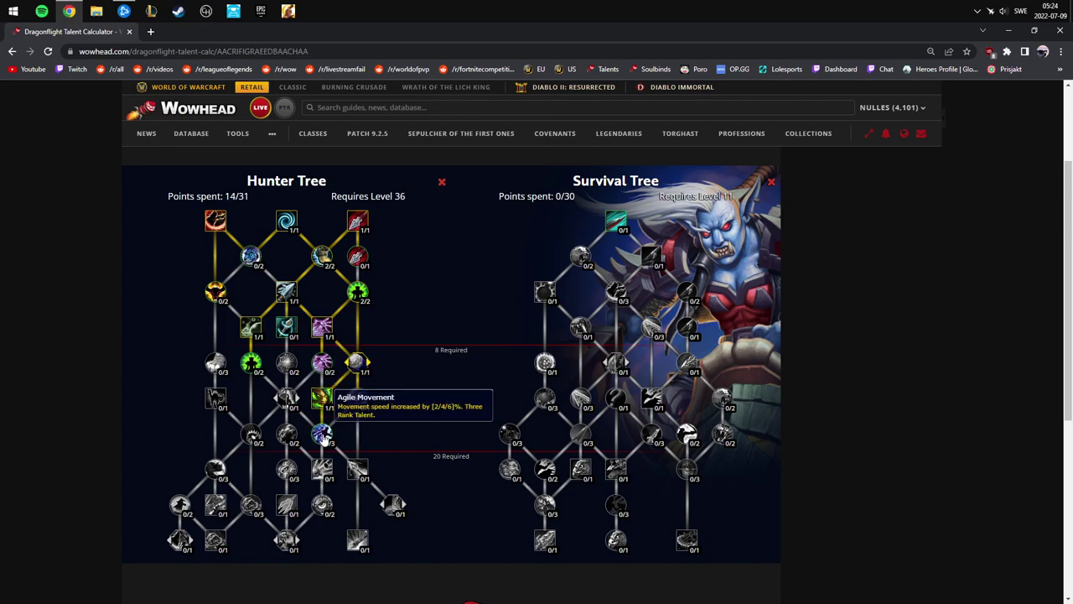
Step: Put two points in the green fifth-row Hunter talent and pick Intimidation on the choice talent diagonally below it
left_click(251, 364)
left_click(251, 364)
left_click(287, 398)
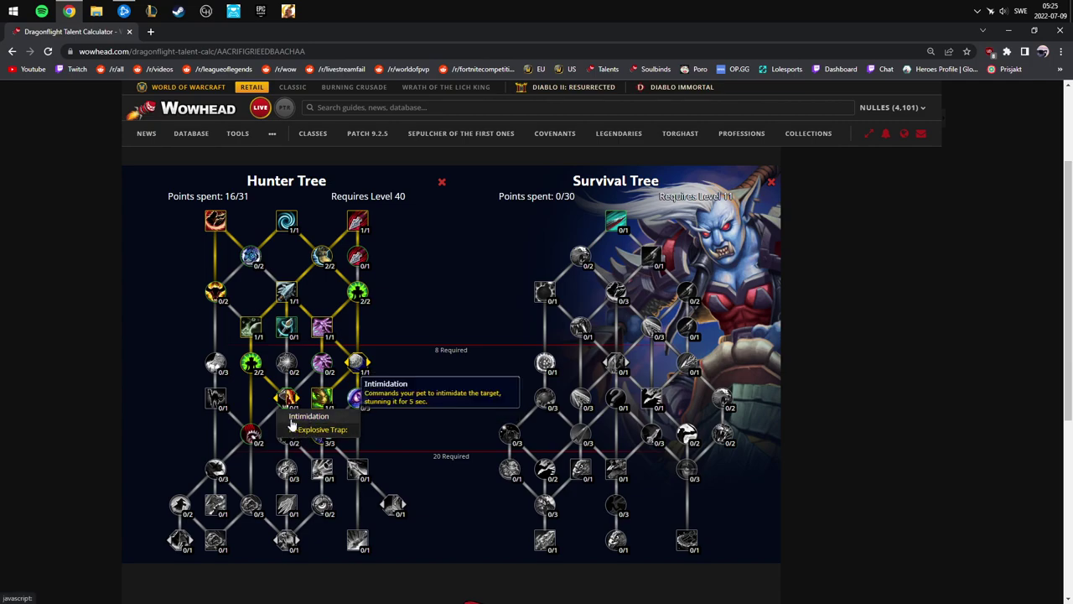
left_click(300, 421)
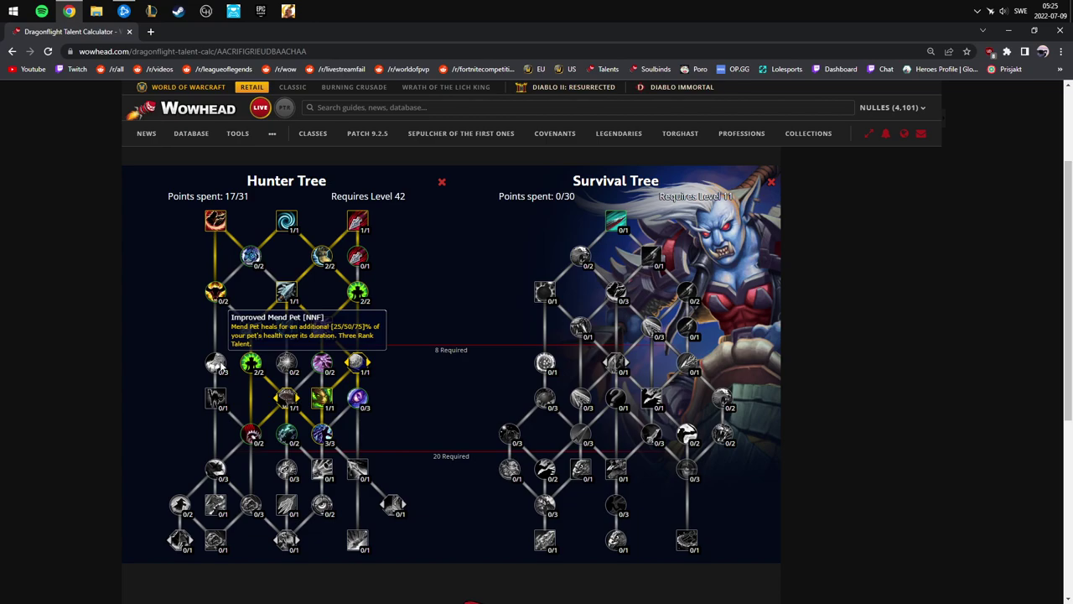
Step: Put two points in the leftmost third-row Hunter talent and one point in Improved Mend Pet
left_click(216, 291)
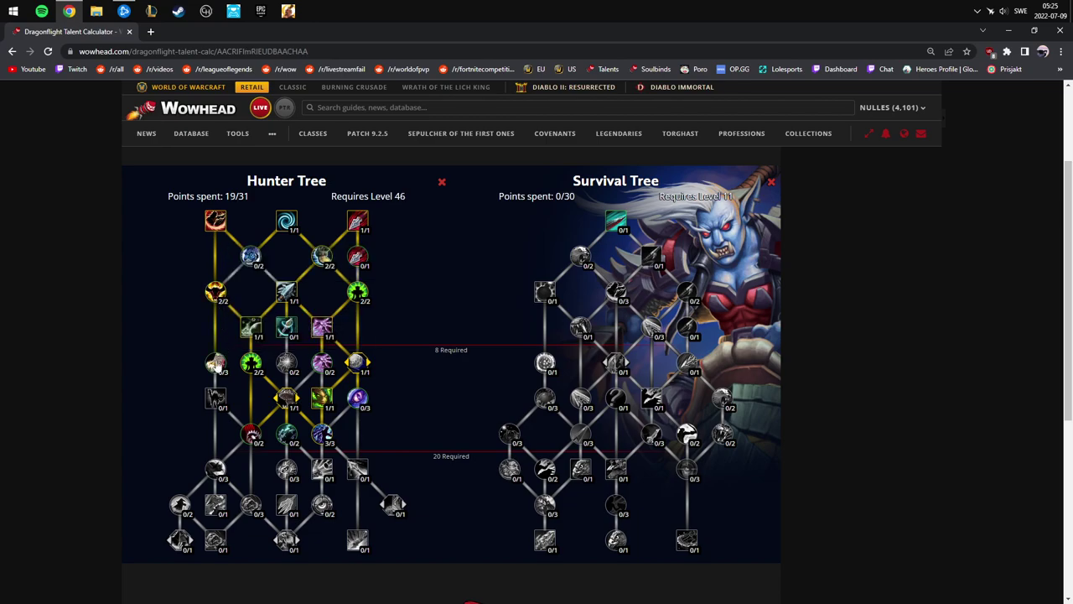
left_click(216, 291)
left_click(216, 362)
Step: Take the rightmost eighth-row Hunter talent, choose Viper's Venom on the node diagonally below, and take the rightmost bottom-row talent
left_click(357, 470)
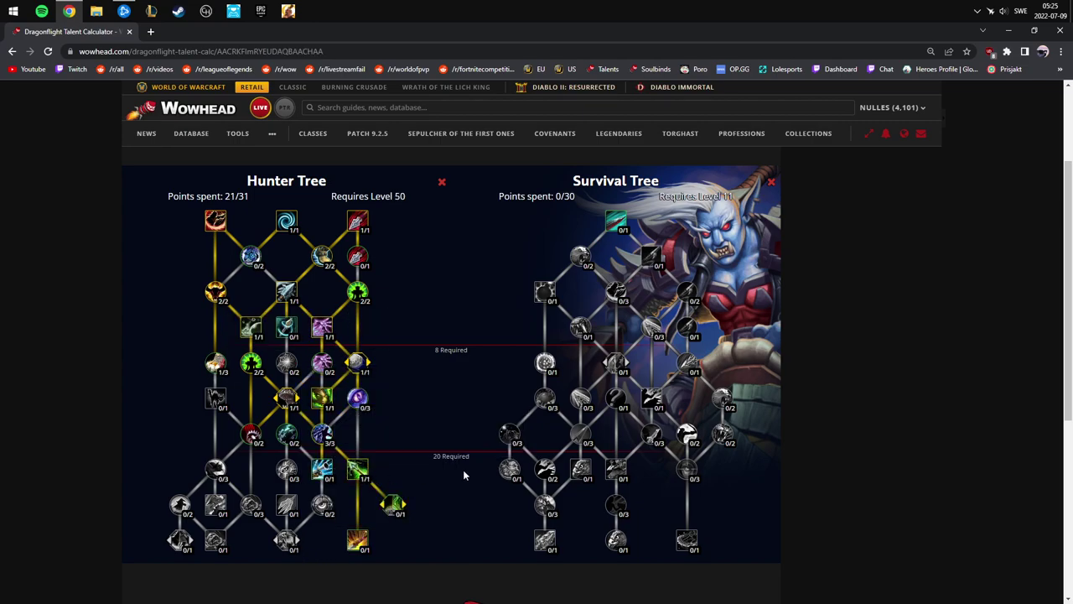
left_click(394, 503)
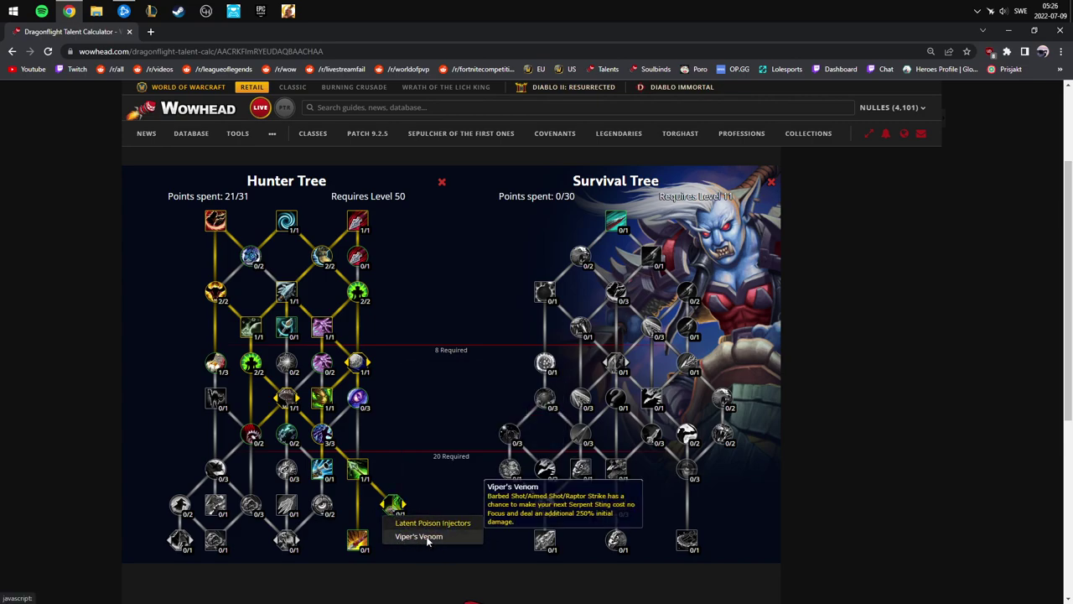
left_click(426, 538)
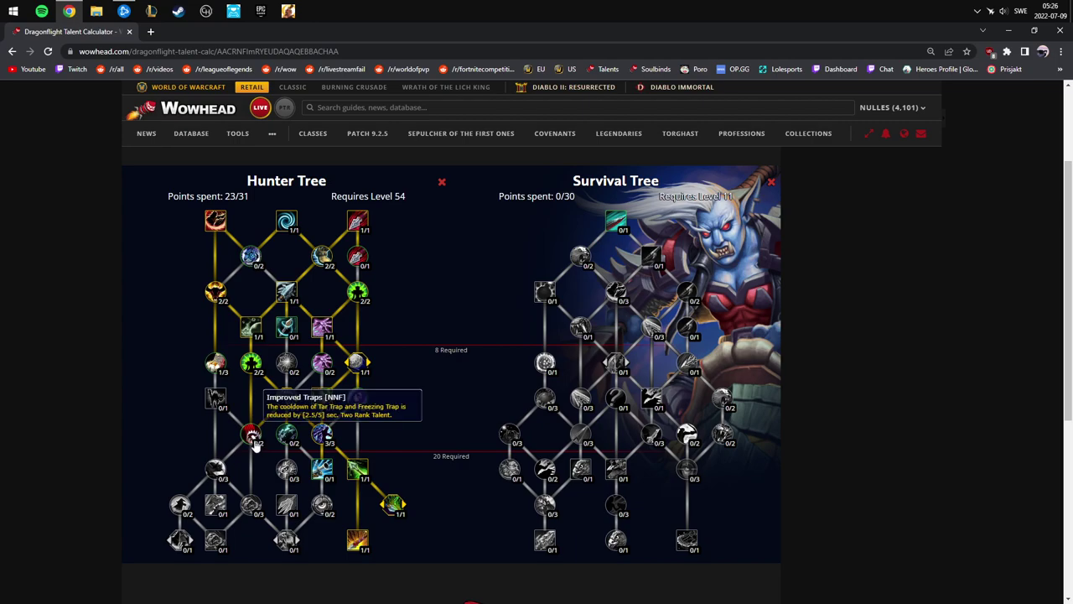
Step: Put two points in Improved Traps and three points in the talent directly below it
left_click(253, 435)
left_click(253, 435)
triple_click(251, 507)
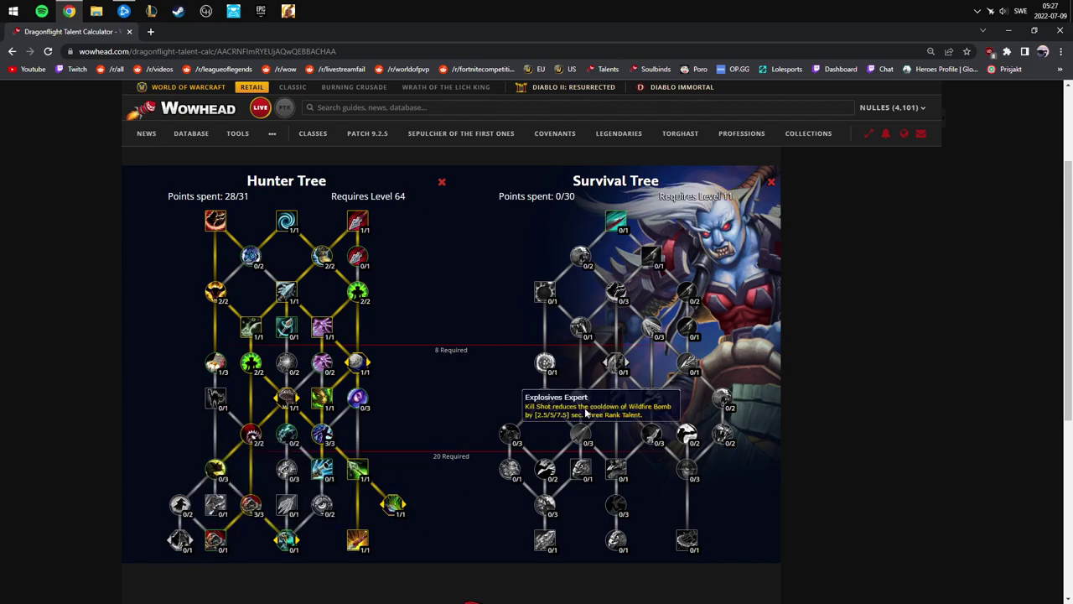
Step: Choose Death Chakram on the bottom-row Hunter choice talent and take the bottom-row talent to its left
left_click(288, 544)
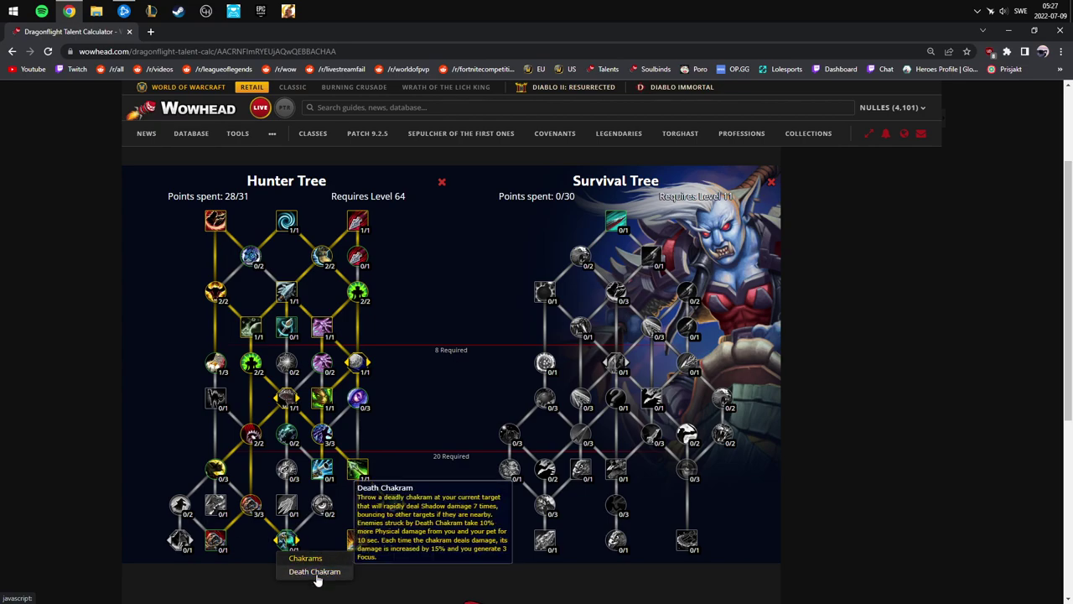
left_click(326, 575)
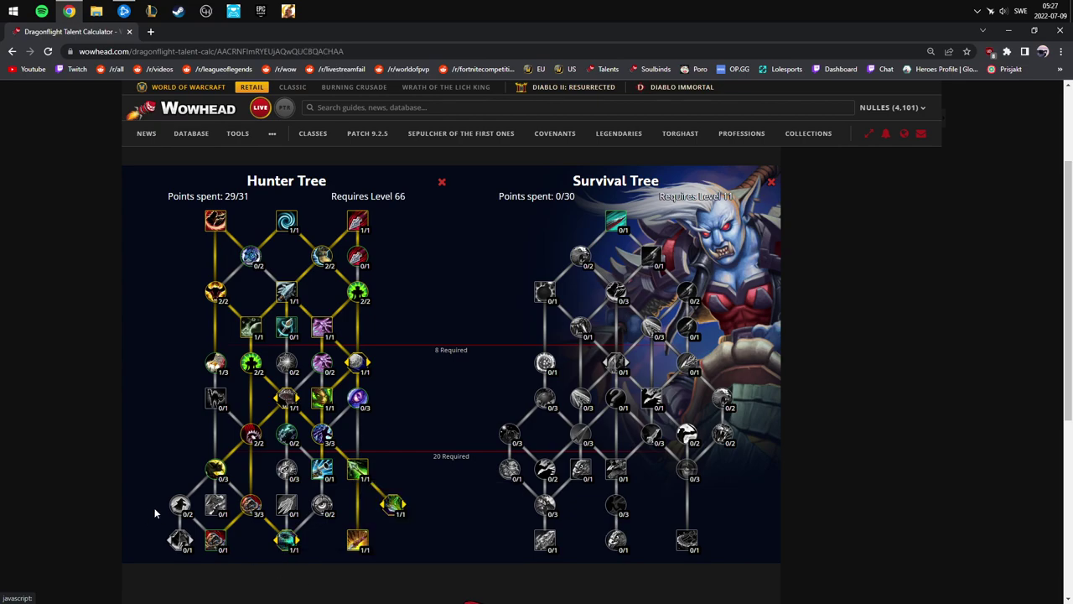
left_click(287, 544)
left_click(216, 542)
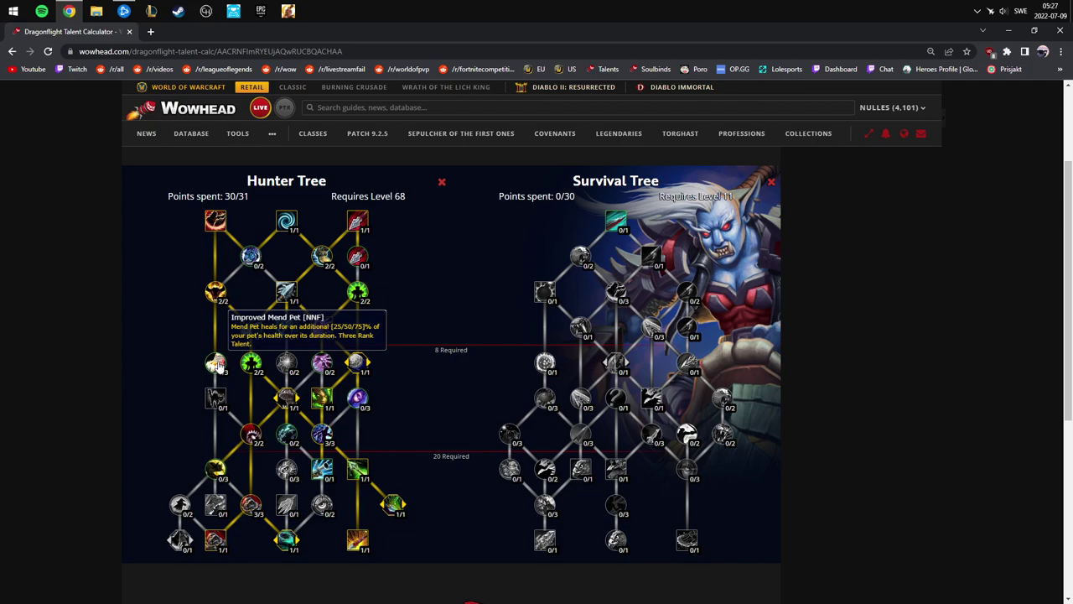
Step: Spend the last Hunter point on a second rank of Improved Mend Pet
left_click(218, 363)
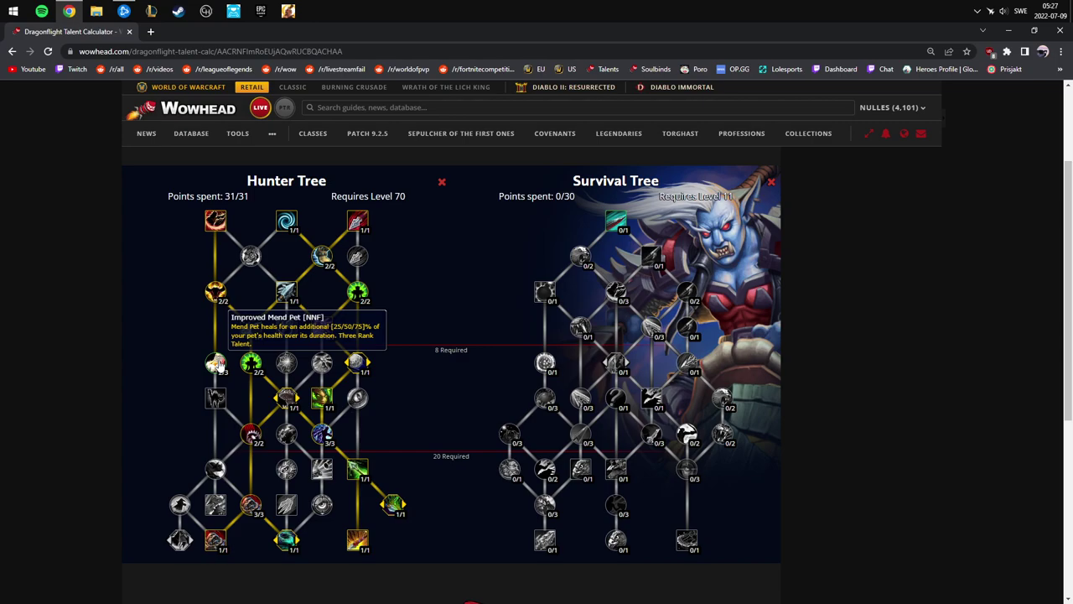
right_click(218, 363)
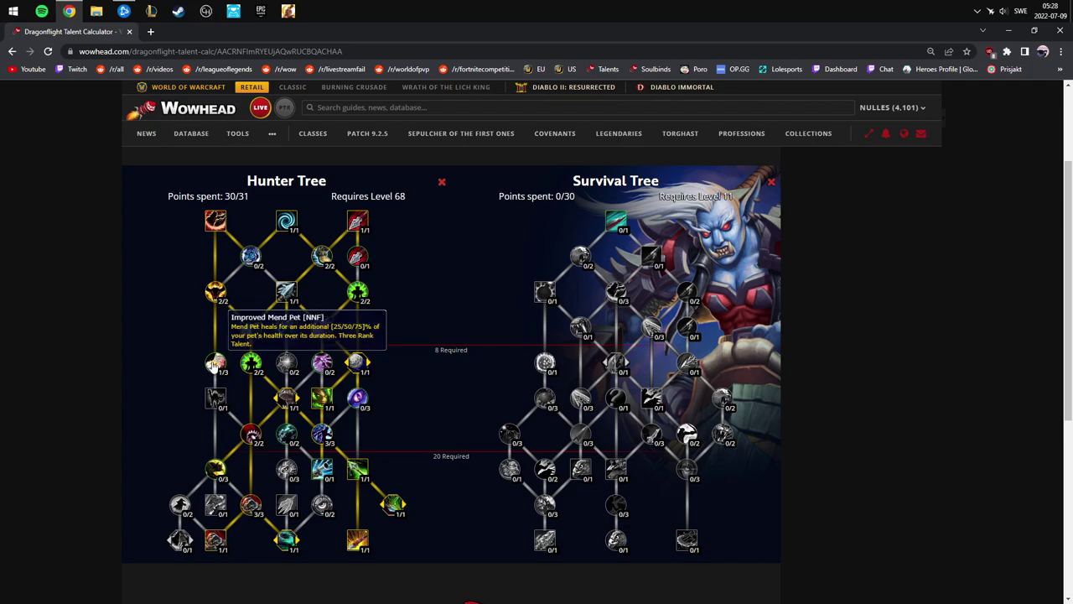
left_click(215, 364)
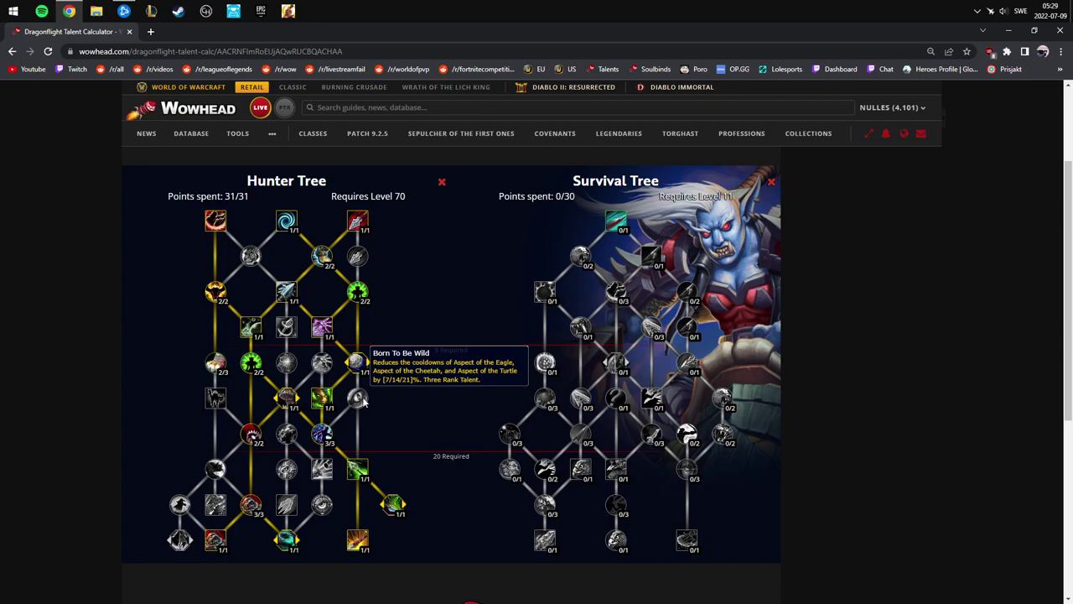
Step: Calculate 180*0.91 with a Google search in a new tab and return to the talent calculator
key("ctrl+t")
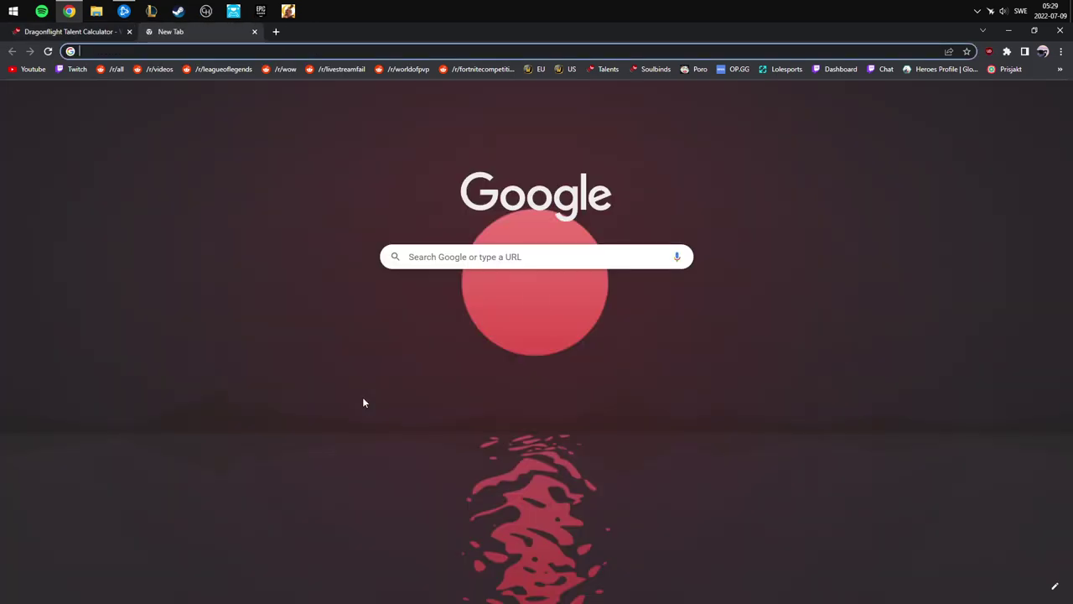
type("180*0.")
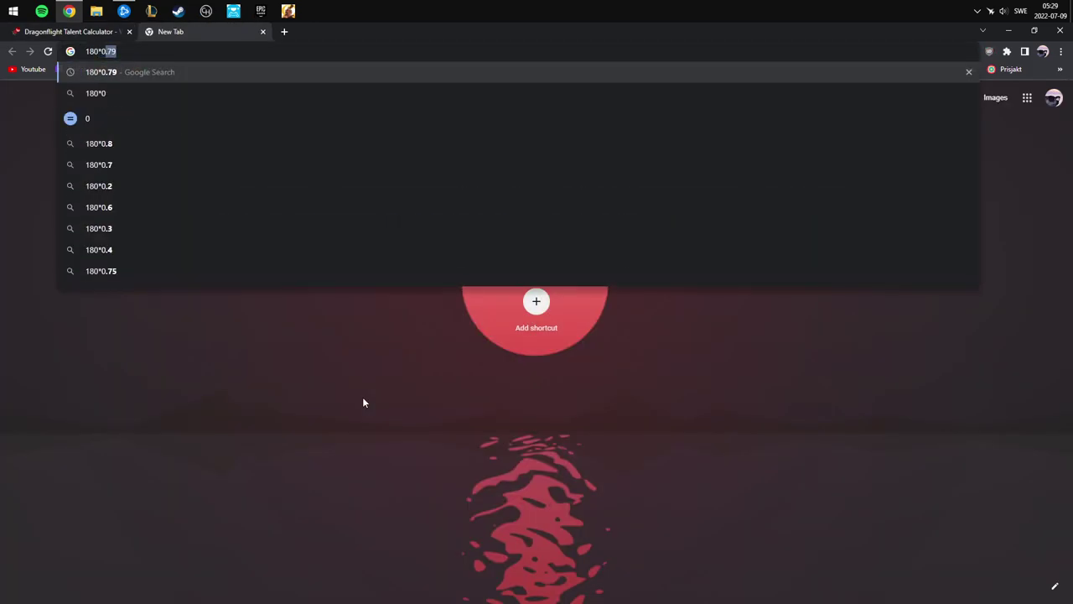
type("91")
key("ctrl+shift+Tab")
key("ctrl+Tab")
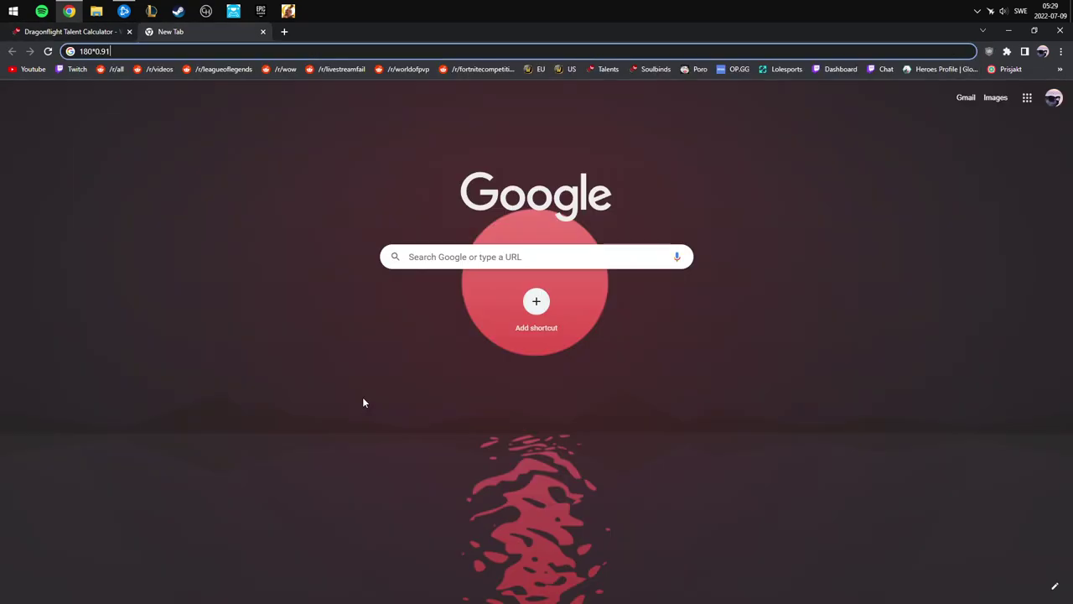
key("Return")
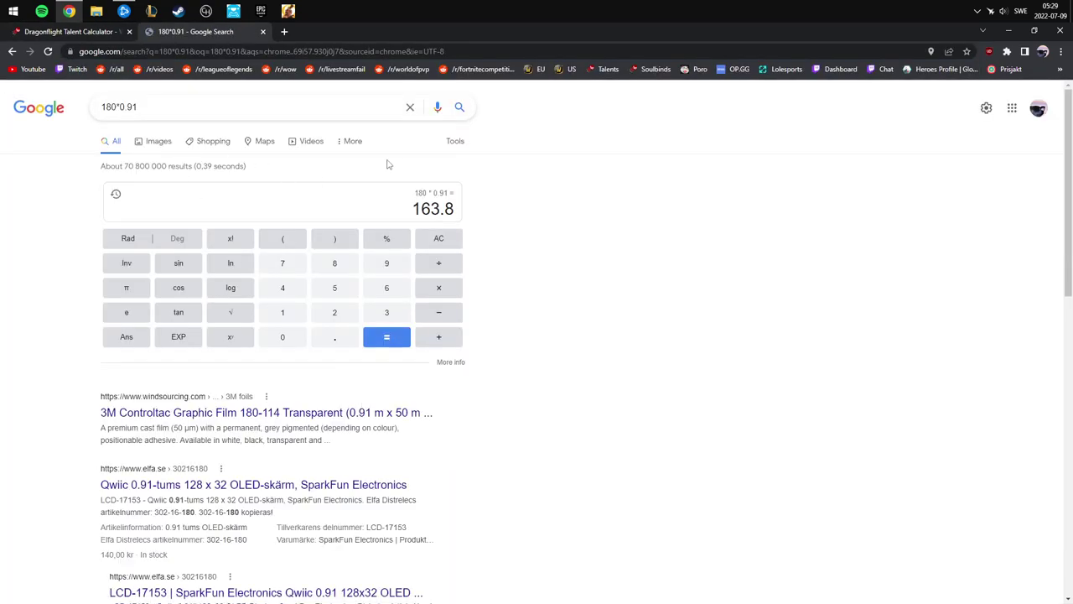
key("ctrl+shift+Tab")
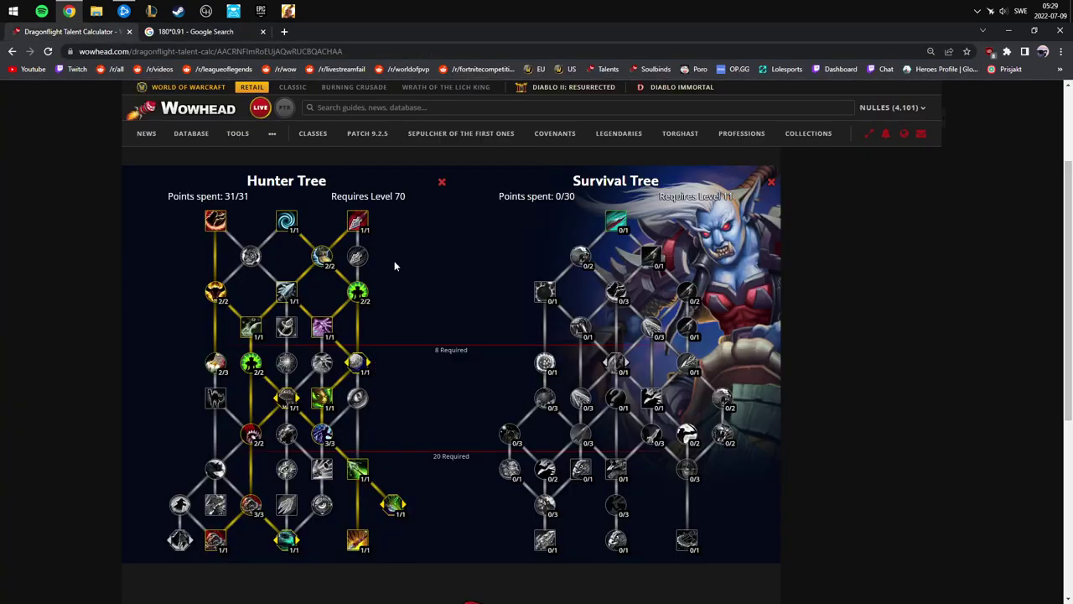
Step: Calculate 180*0.97 and 180*0.93 in the Google search tab, and return to the talent calculator
left_click(203, 39)
left_click(139, 107)
key("BackSpace")
type("7")
key("Return")
left_click(173, 107)
key("BackSpace")
type("3")
key("Return")
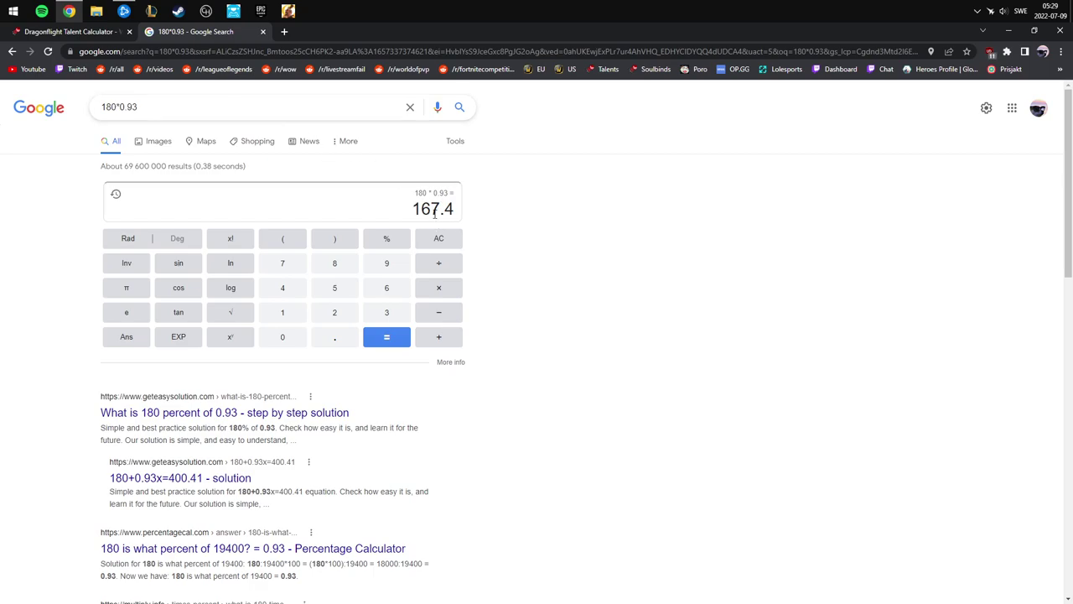
left_click(49, 34)
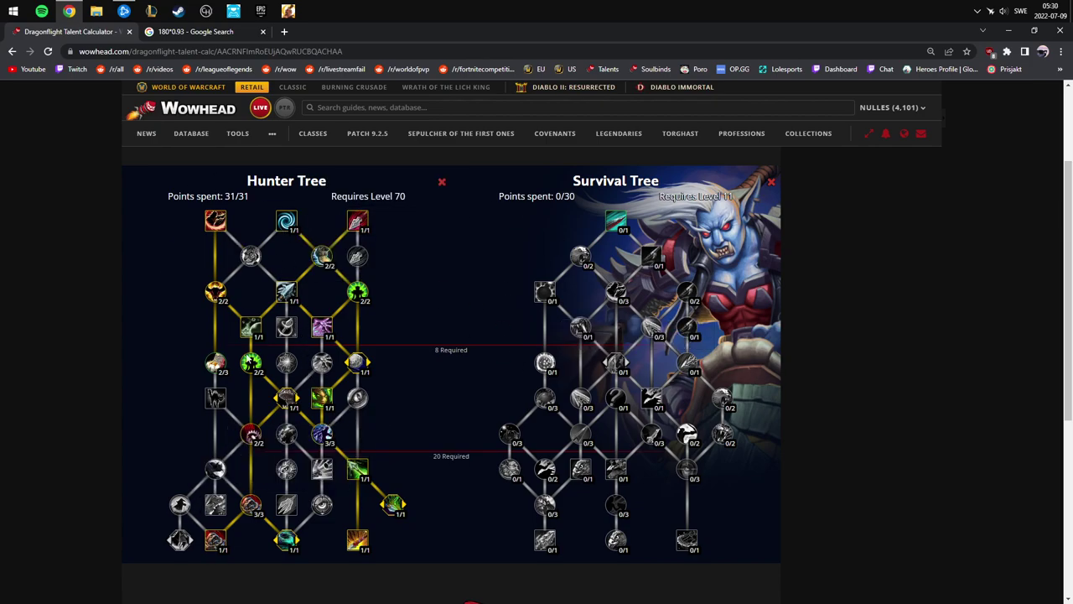
Step: Take the top Survival talent, two ranks of the second-row talent left of Harpoon, the leftmost third-row talent, and Harpoon
left_click(615, 220)
left_click(587, 261)
left_click(587, 261)
left_click(546, 293)
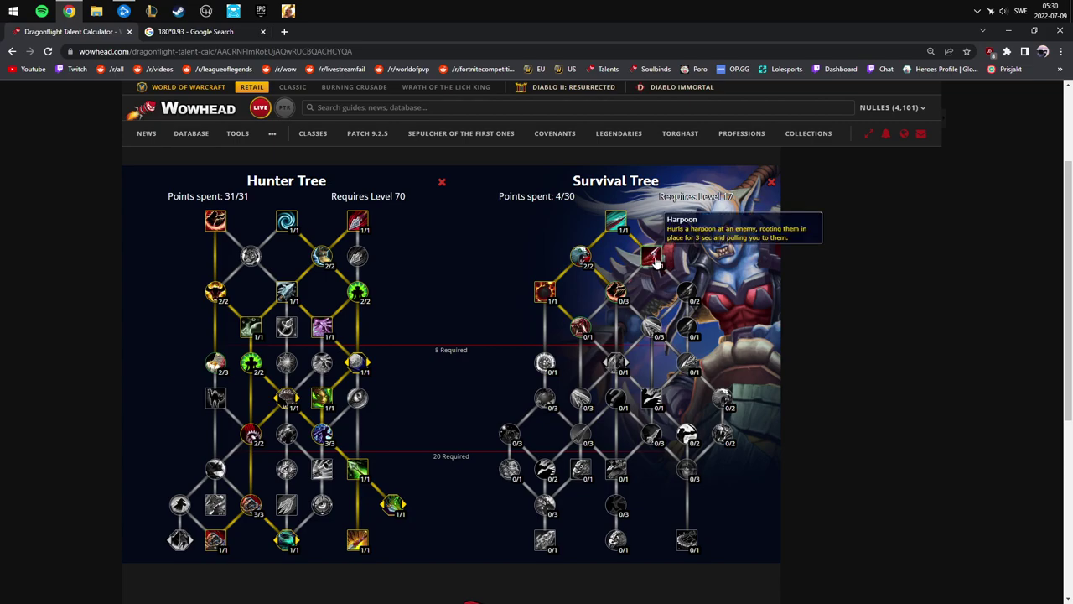
left_click(652, 257)
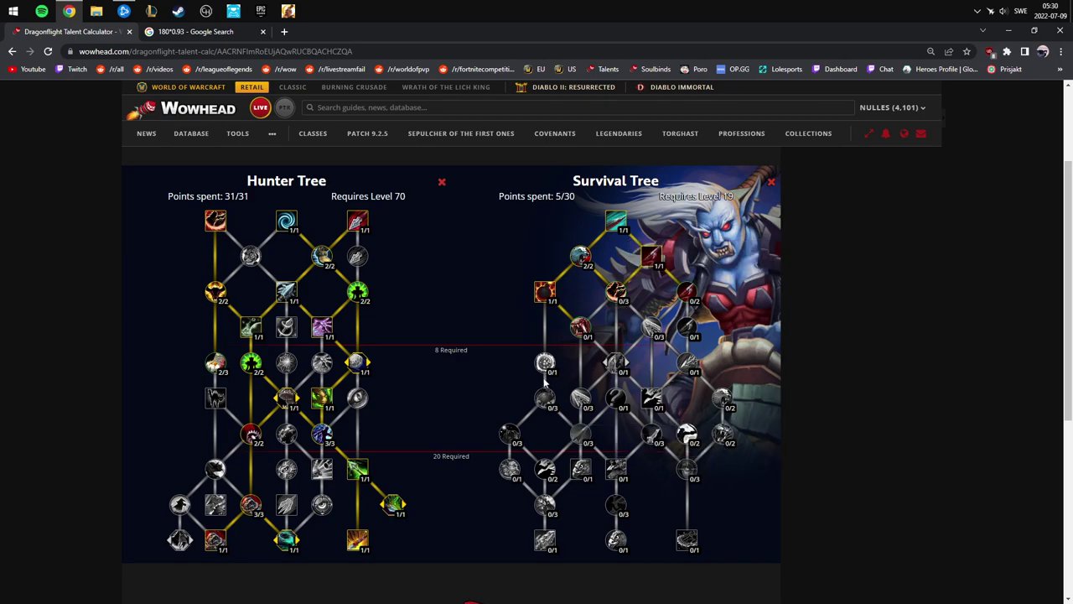
Step: Put two points in the rightmost third-row Survival talent and one point in the leftmost fourth-row talent
mouse_move(619, 291)
left_click(688, 293)
left_click(687, 294)
left_click(585, 332)
Step: Put three points in Lunge and take the leftmost fifth-row Survival talent
mouse_move(582, 402)
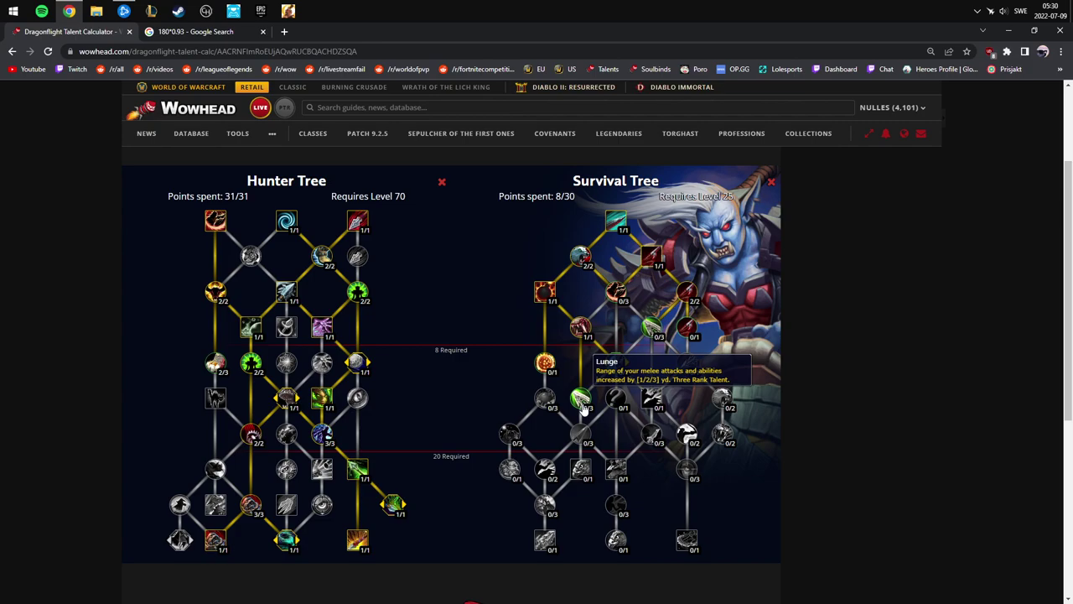
left_click(582, 401)
left_click(582, 401)
left_click(582, 401)
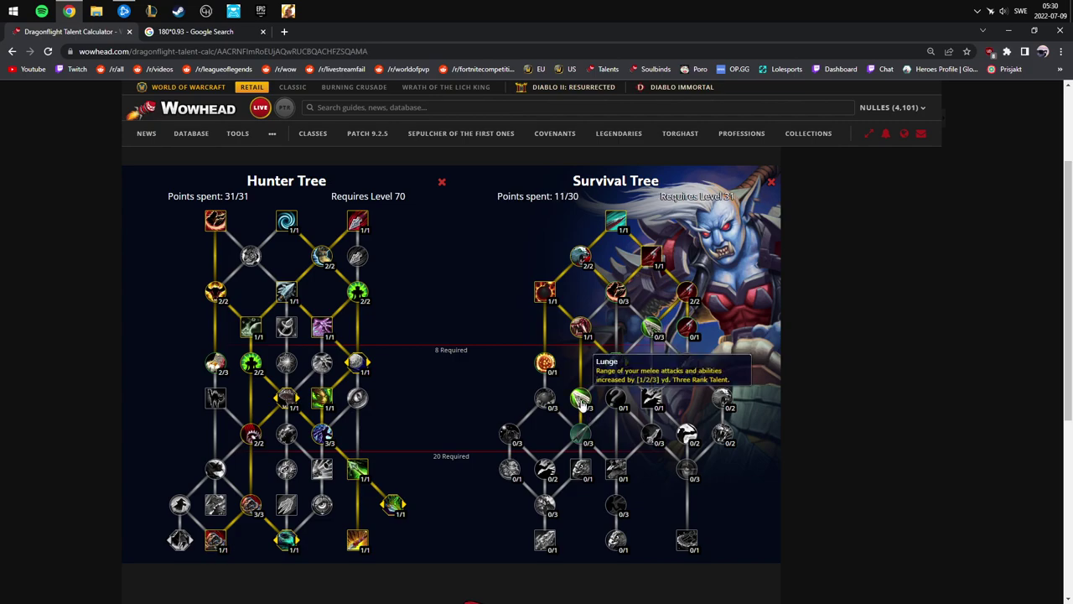
left_click(541, 369)
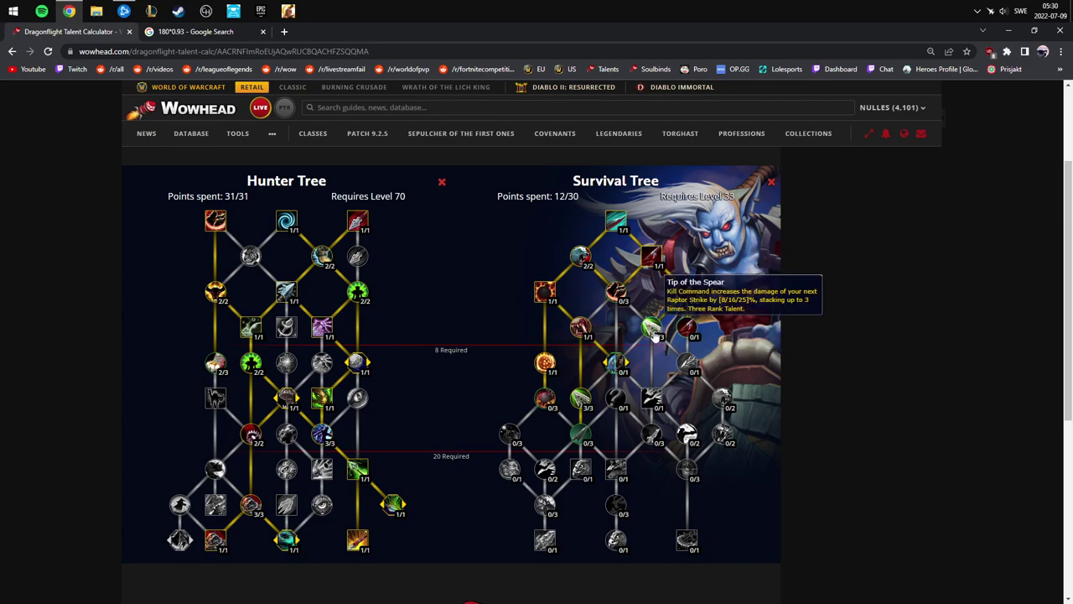
left_click(654, 331)
left_click(654, 330)
left_click(654, 331)
right_click(655, 333)
right_click(655, 333)
Step: Take the fourth-row Survival talent to the right of Tip of the Spear
left_click(691, 333)
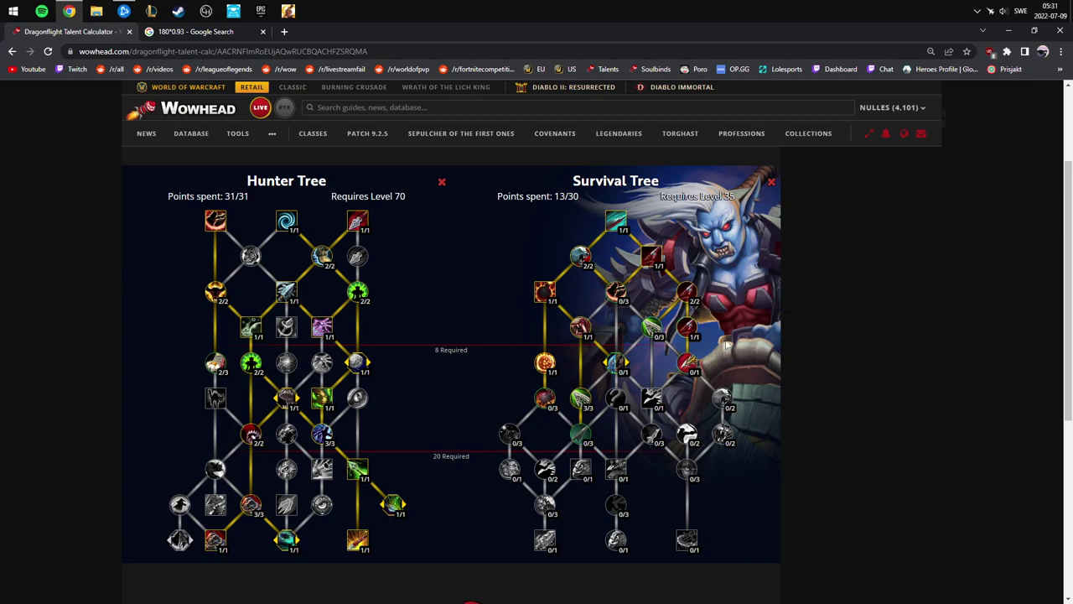
Step: Take Mongoose Bite, the sixth-row Survival talent diagonally below it to the left, and two ranks of Improved Wildfire Bomb
left_click(687, 362)
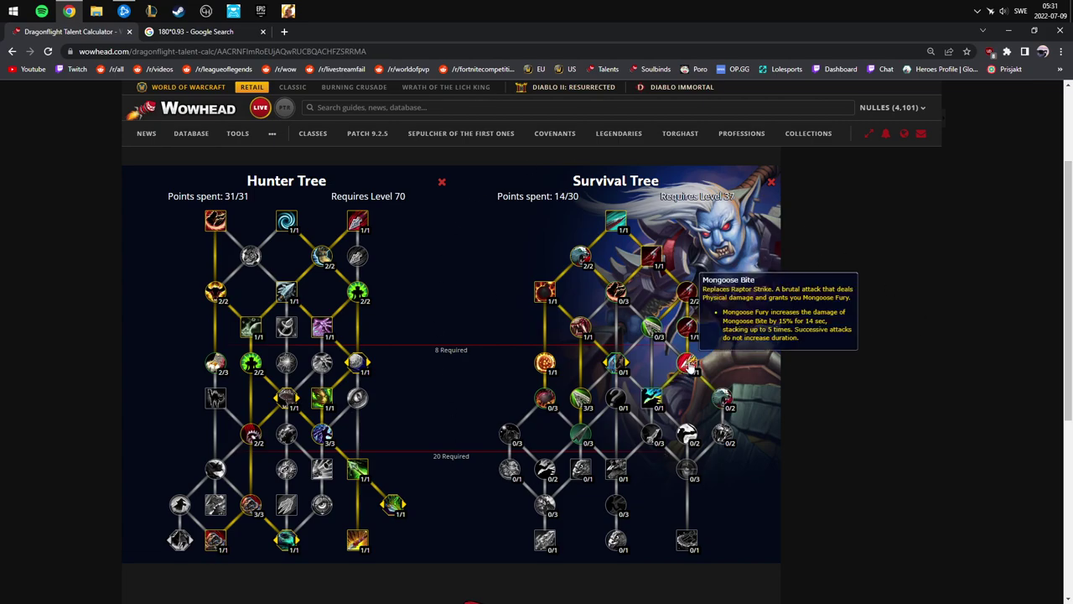
left_click(655, 404)
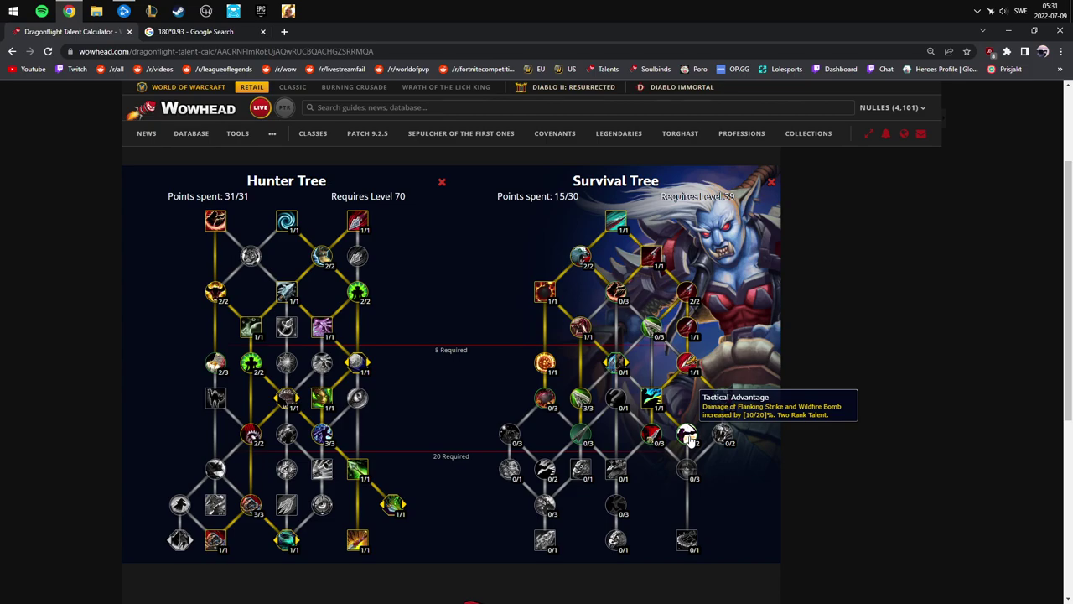
left_click(545, 402)
left_click(545, 403)
left_click(545, 402)
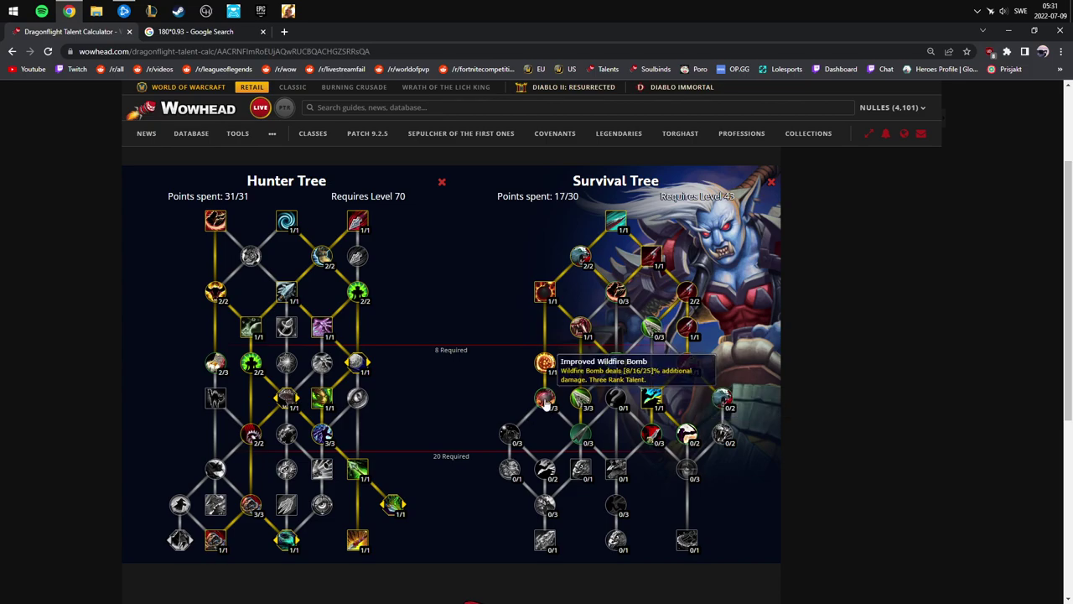
Step: Put two points in Tactical Advantage, a third point in Improved Wildfire Bomb, and two points in Sweeping Spear
left_click(687, 433)
right_click(541, 401)
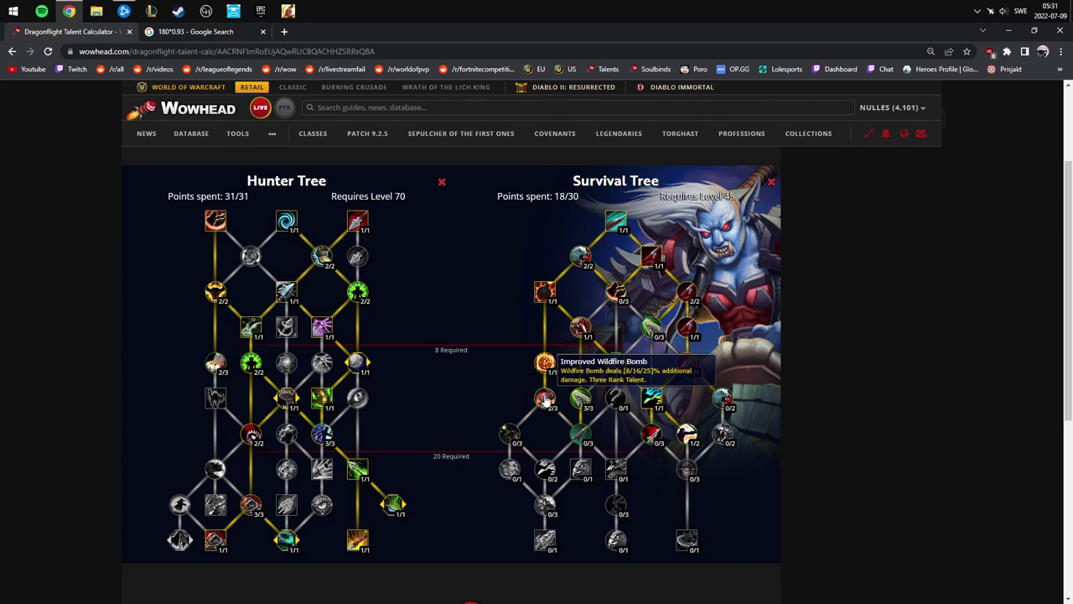
left_click(689, 436)
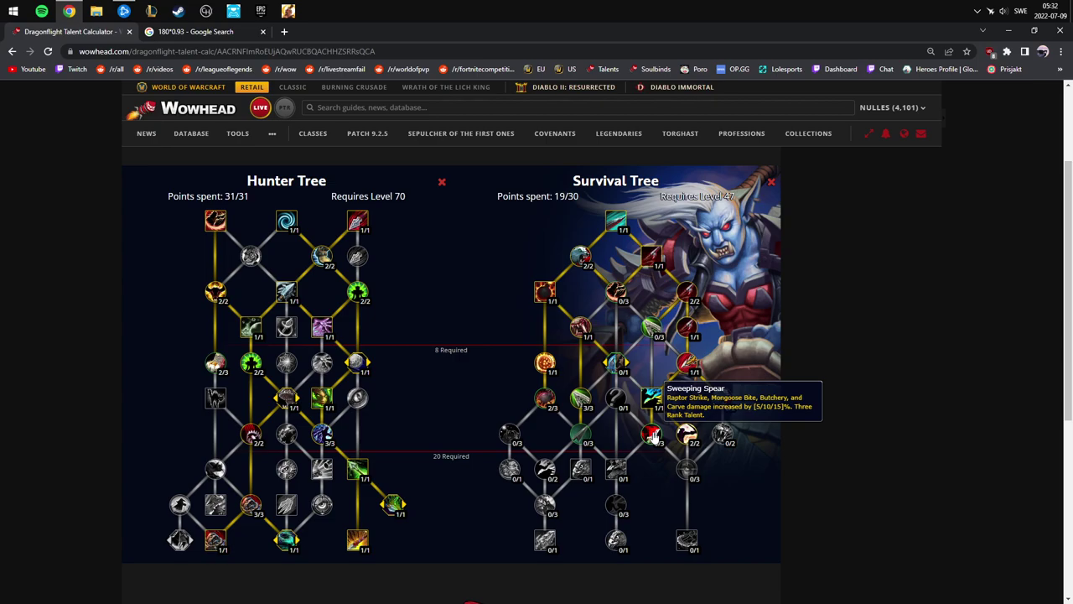
left_click(552, 409)
left_click(653, 435)
left_click(653, 434)
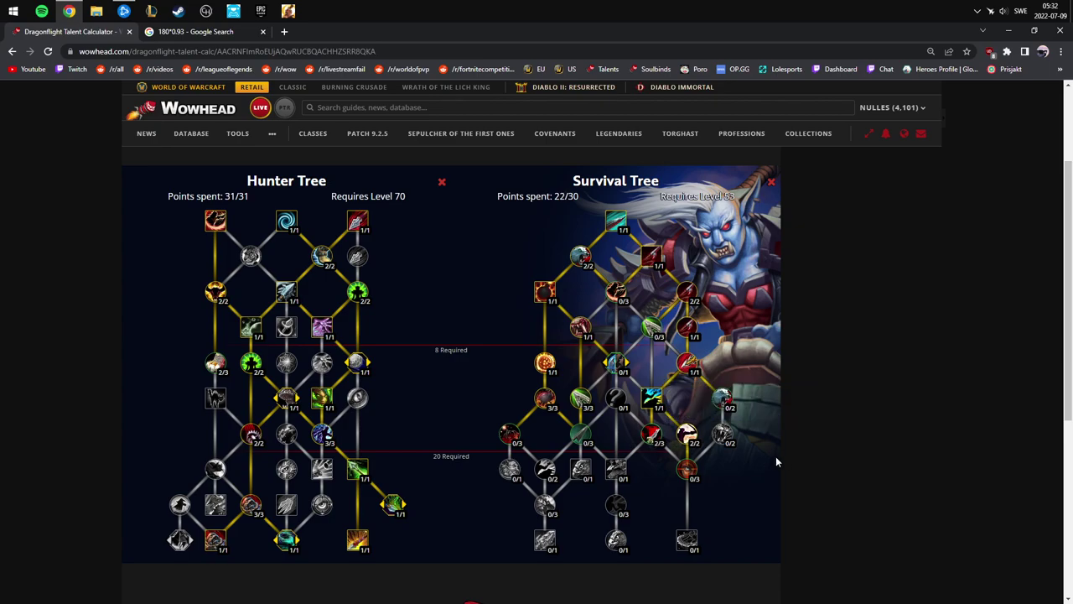
Step: Put two points in Spear Focus while keeping Sweeping Spear at two ranks
left_click(726, 401)
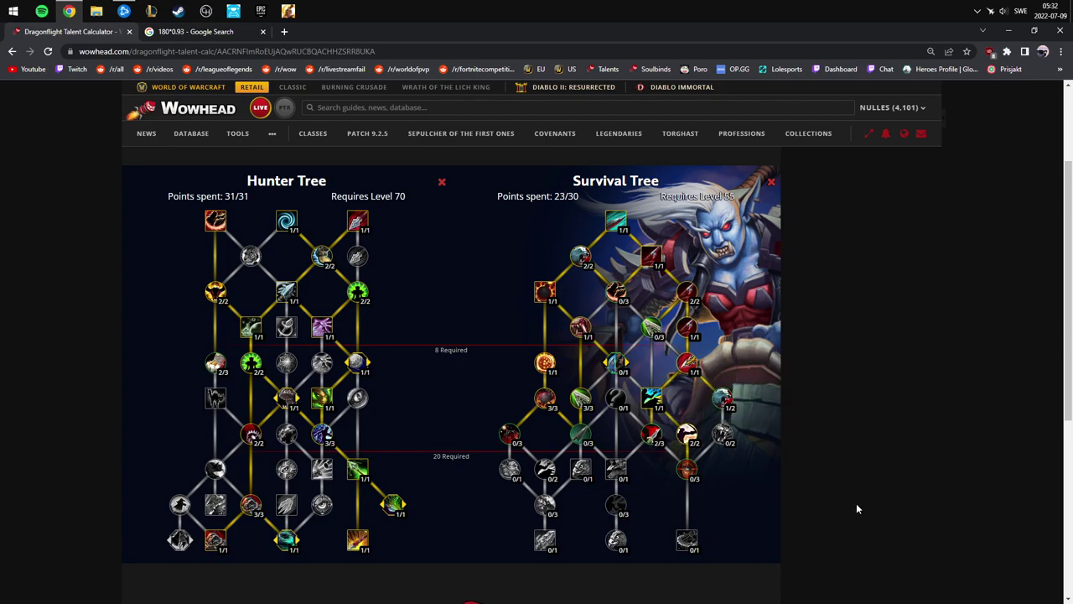
right_click(653, 436)
left_click(725, 401)
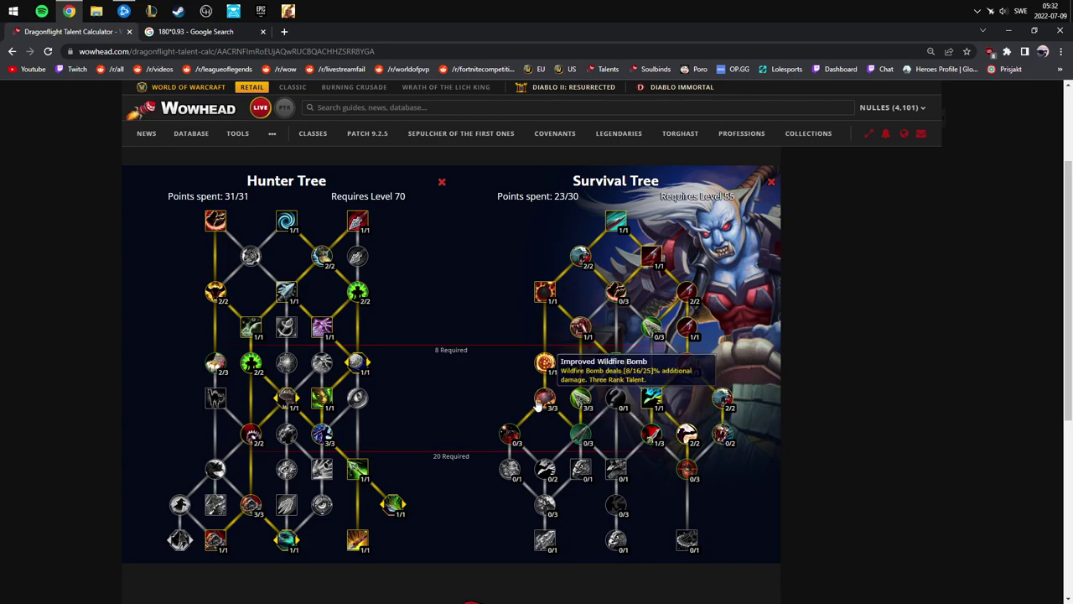
left_click(652, 433)
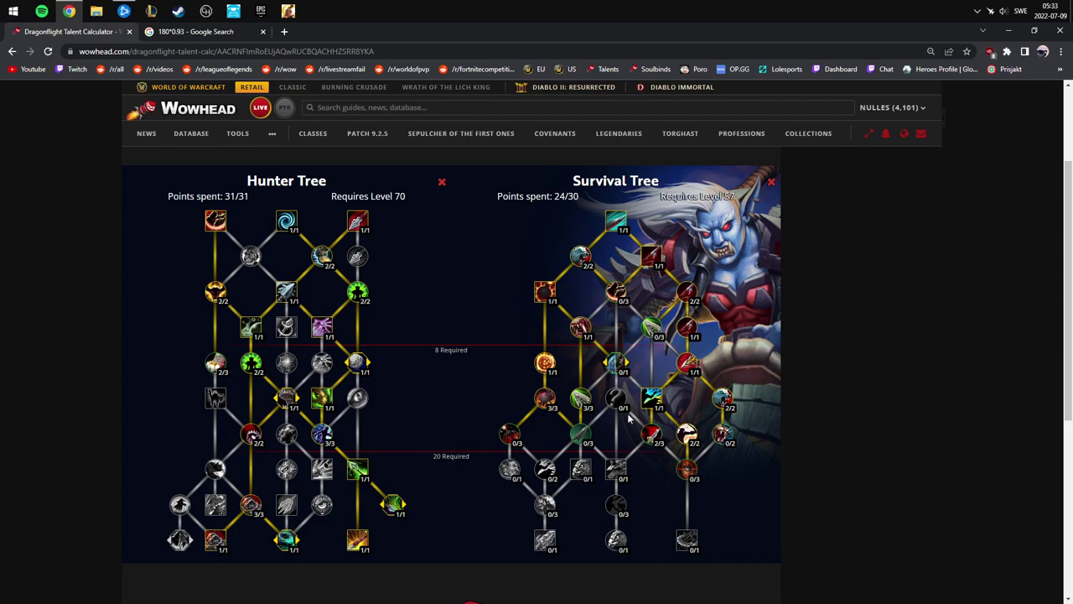
Step: Refund one Spear Focus point and two Improved Wildfire Bomb points, and raise Sweeping Spear to three ranks
mouse_move(548, 406)
mouse_move(689, 444)
right_click(719, 405)
left_click(654, 436)
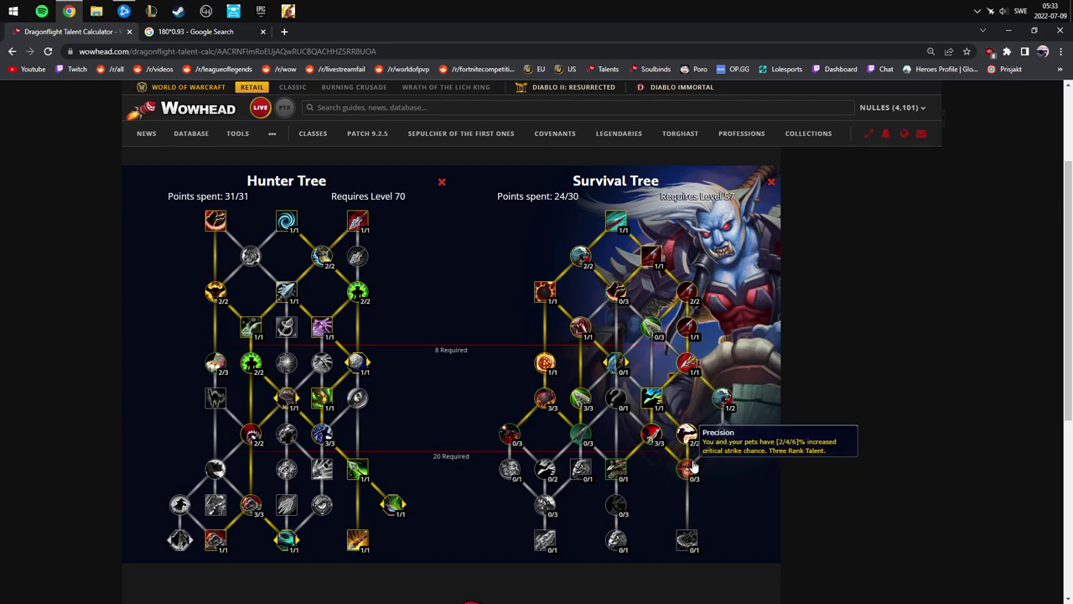
right_click(545, 398)
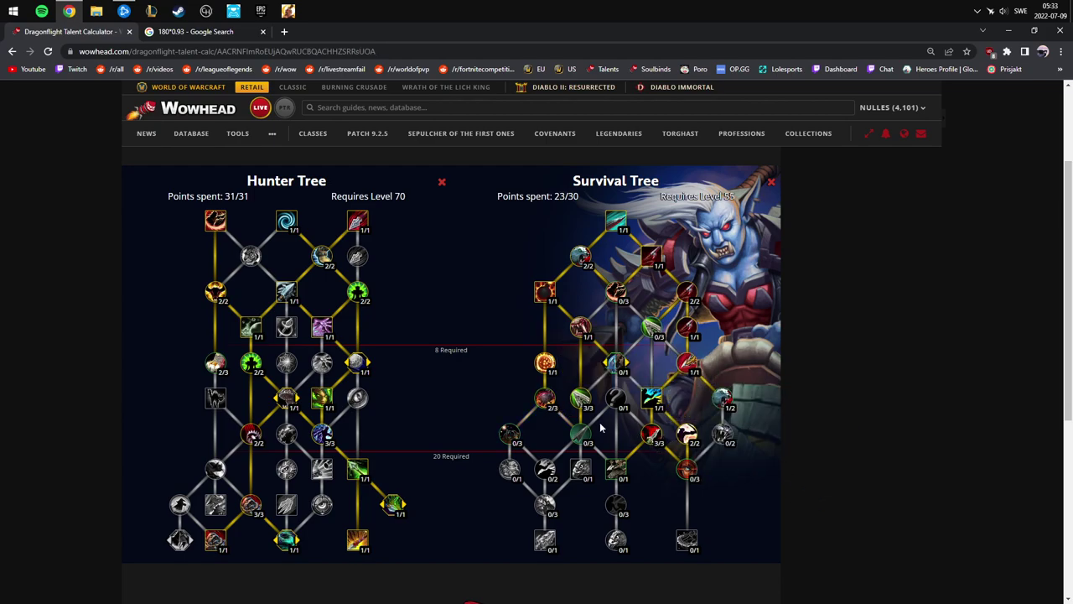
right_click(545, 398)
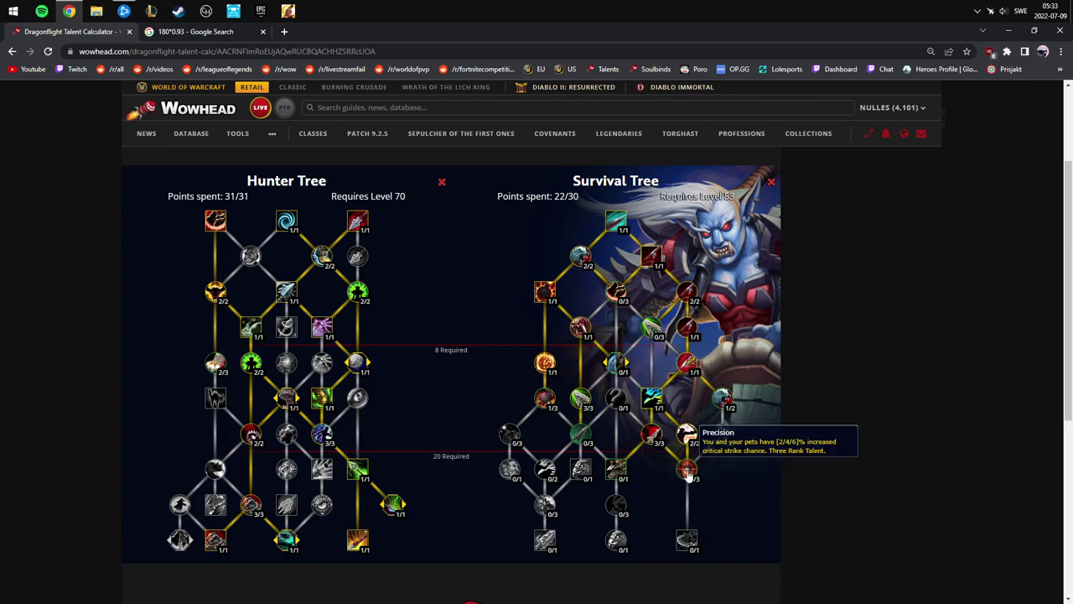
Step: Put three points in Precision and take Spearhead beneath it
left_click(687, 471)
left_click(686, 472)
left_click(687, 471)
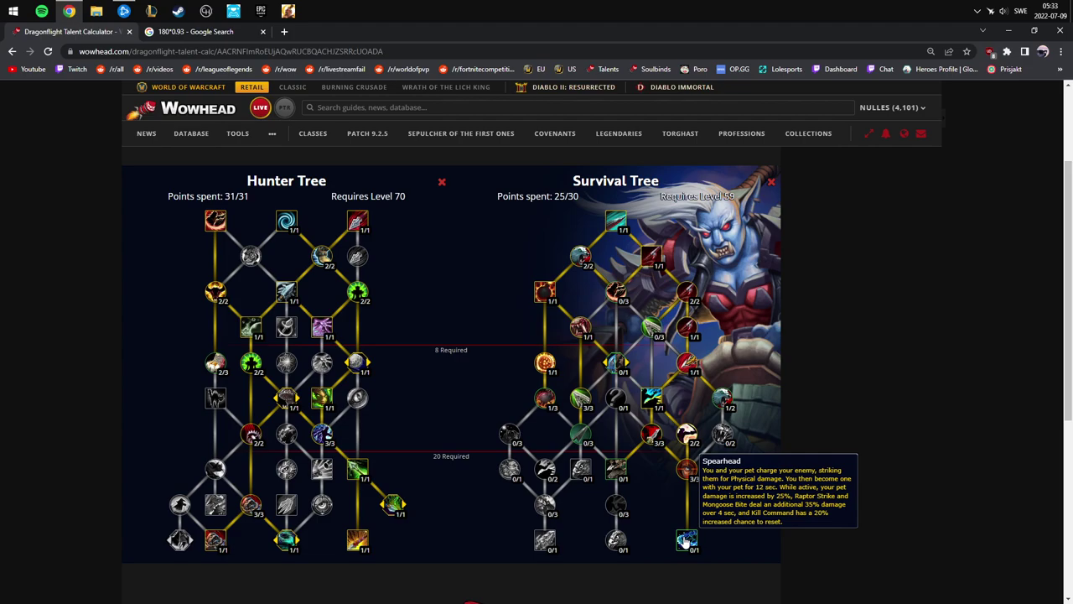
left_click(686, 540)
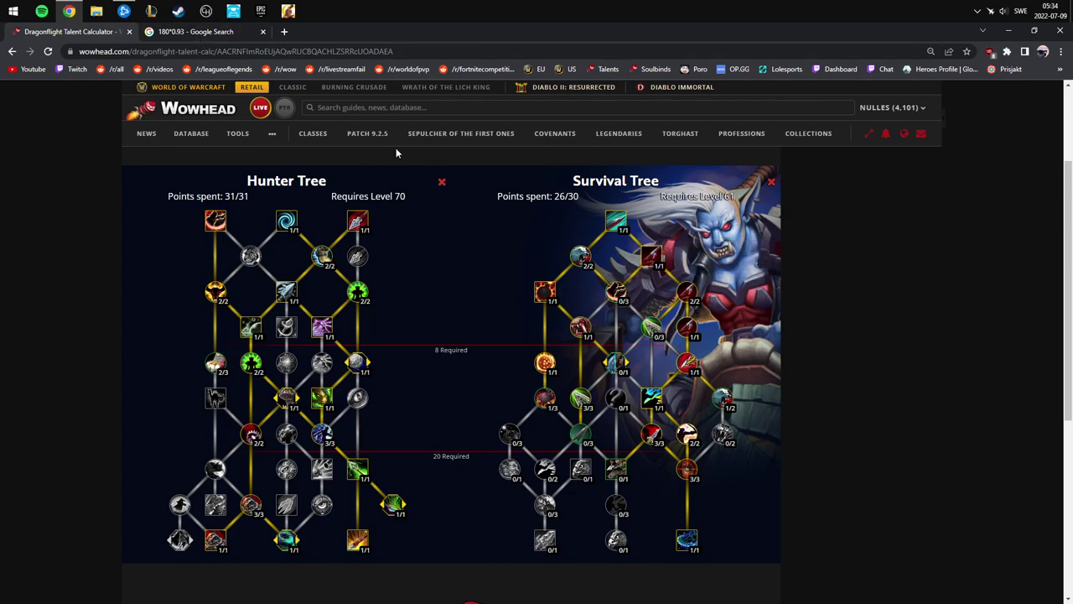
Step: Calculate 0.25*0.15 with a Google search in the other tab and return to the talent calculator
left_click(191, 32)
left_click_drag(139, 108, 101, 111)
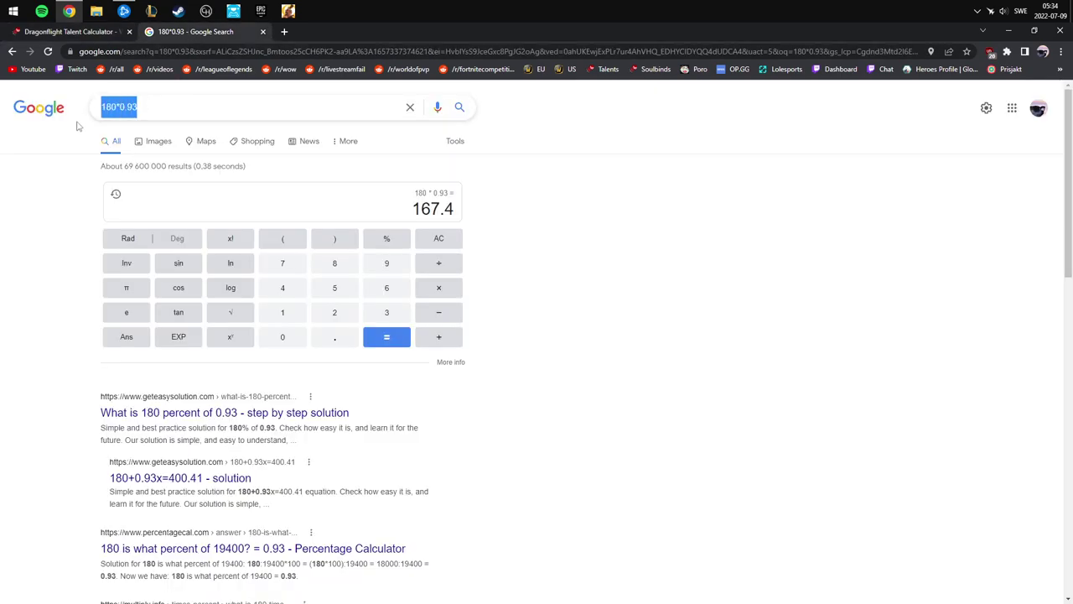
type("0")
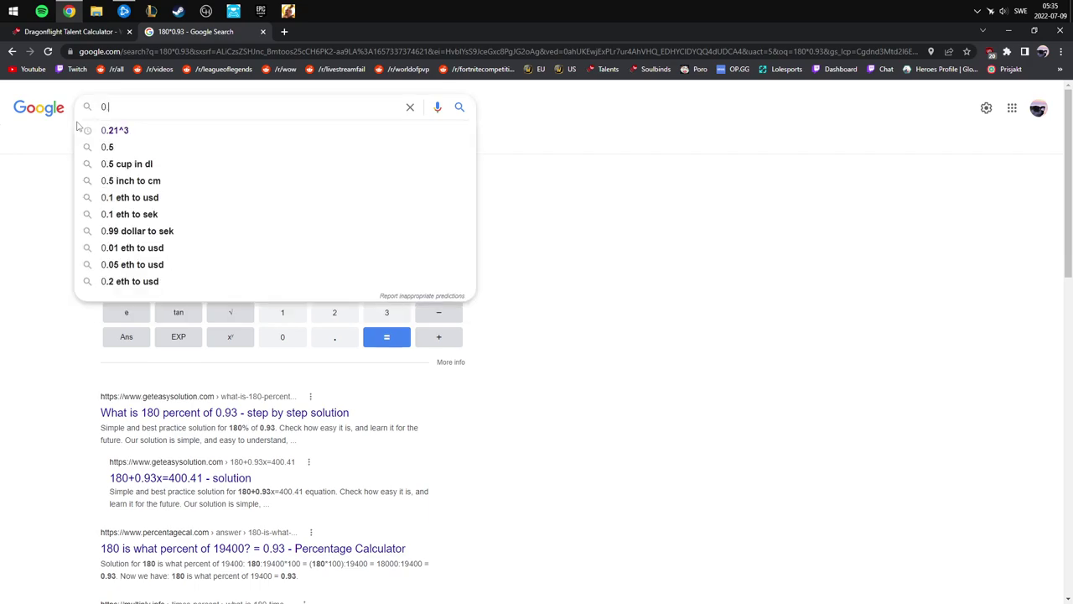
type(".25*0.15")
key("Return")
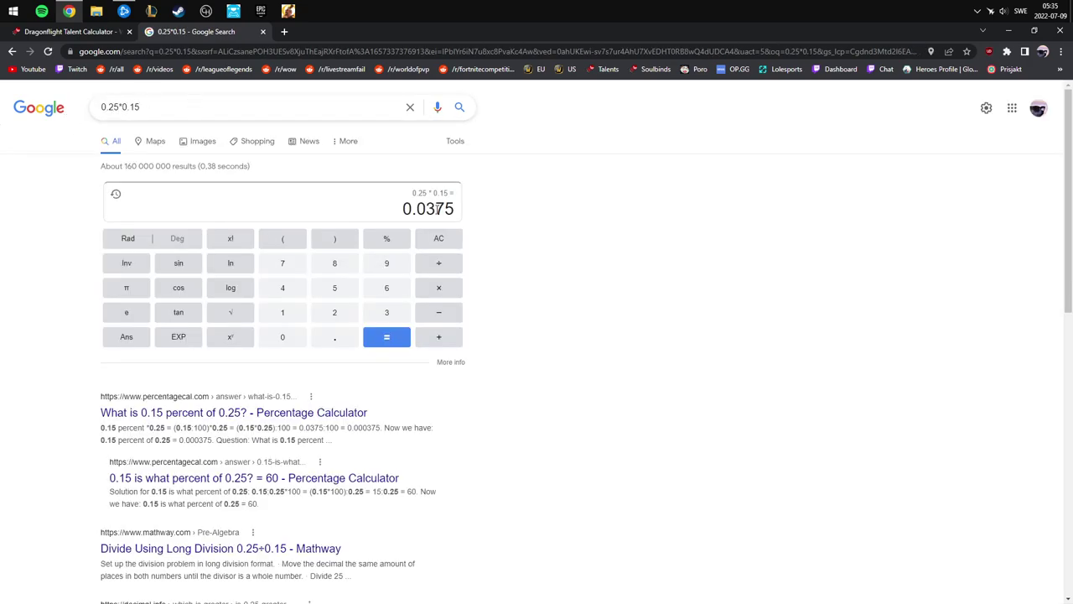
left_click_drag(426, 210, 454, 211)
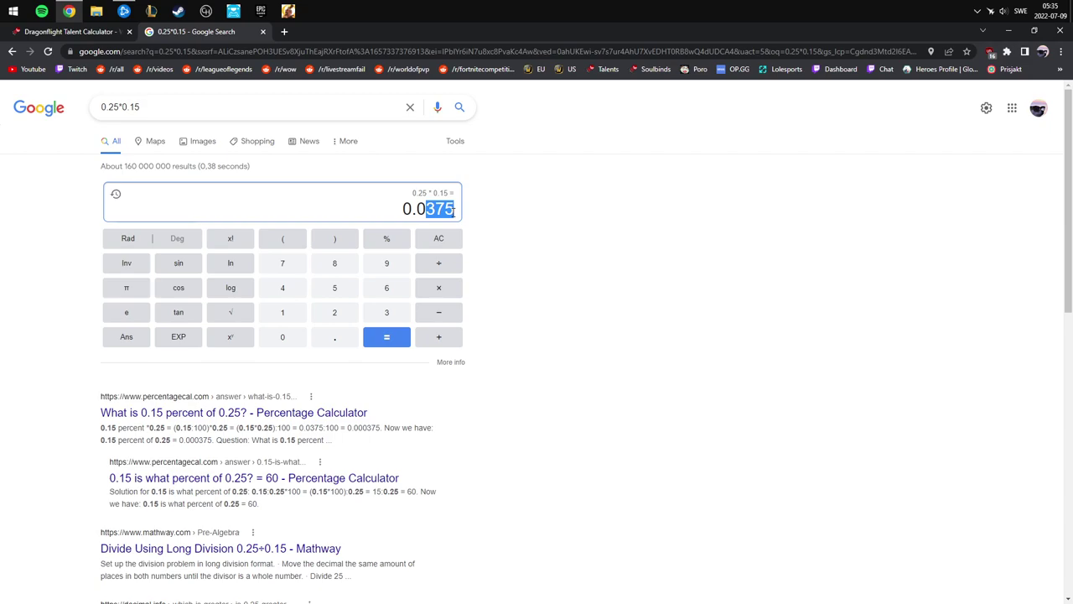
key("ctrl+Tab")
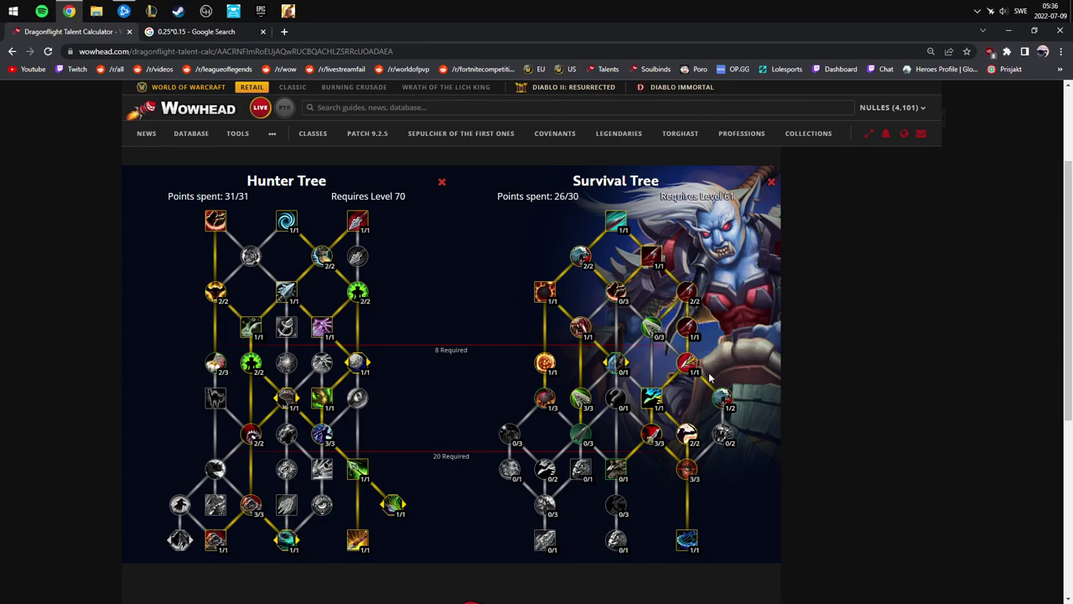
Step: Try three ranks of Predator in the Survival tree and refund them
left_click(625, 297)
left_click(624, 296)
left_click(625, 297)
mouse_move(726, 432)
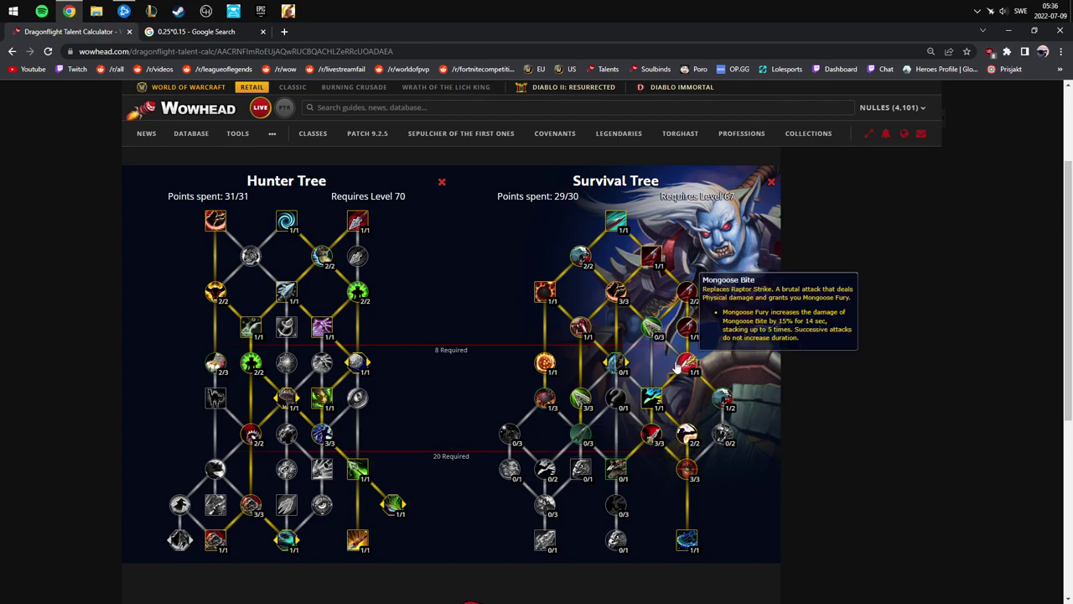
right_click(616, 291)
right_click(617, 291)
right_click(616, 291)
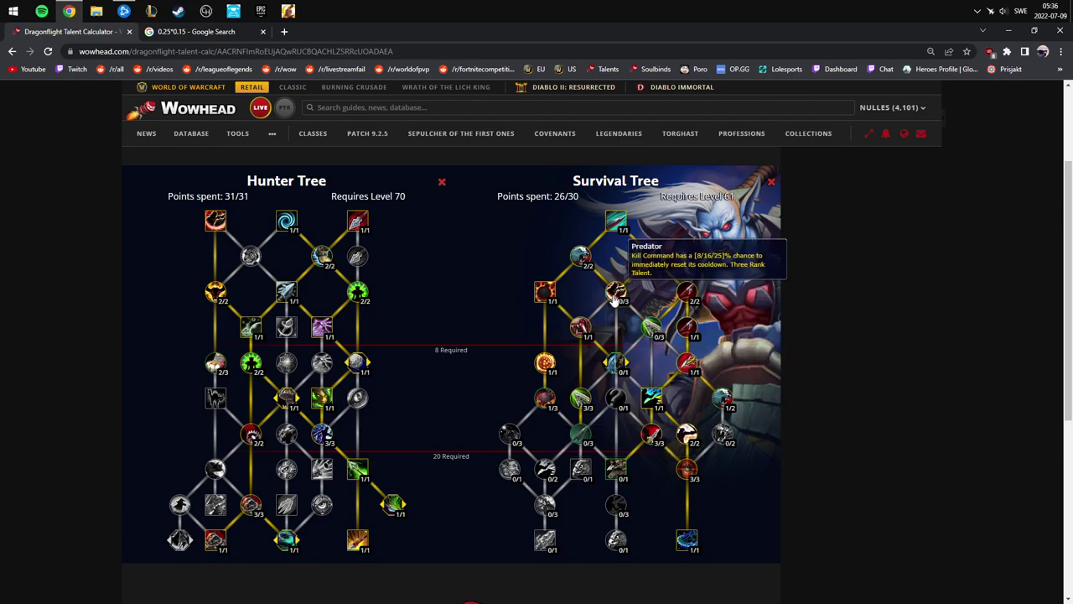
Step: Put three points in Sharp Edges and take Aspect of the Eagle below it
left_click(583, 434)
left_click(583, 434)
left_click(583, 434)
left_click(580, 468)
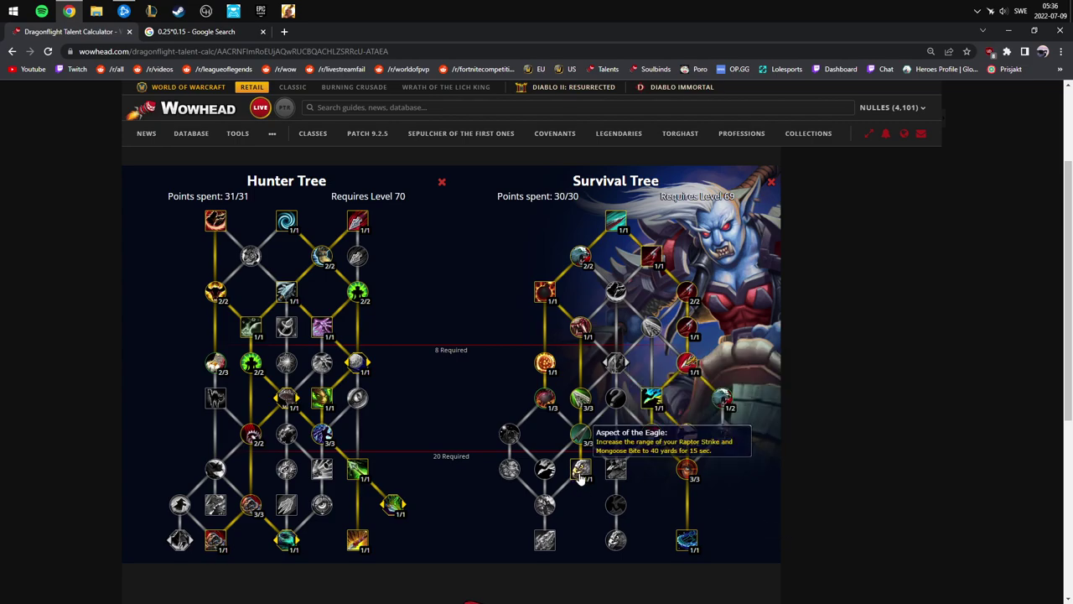
right_click(545, 401)
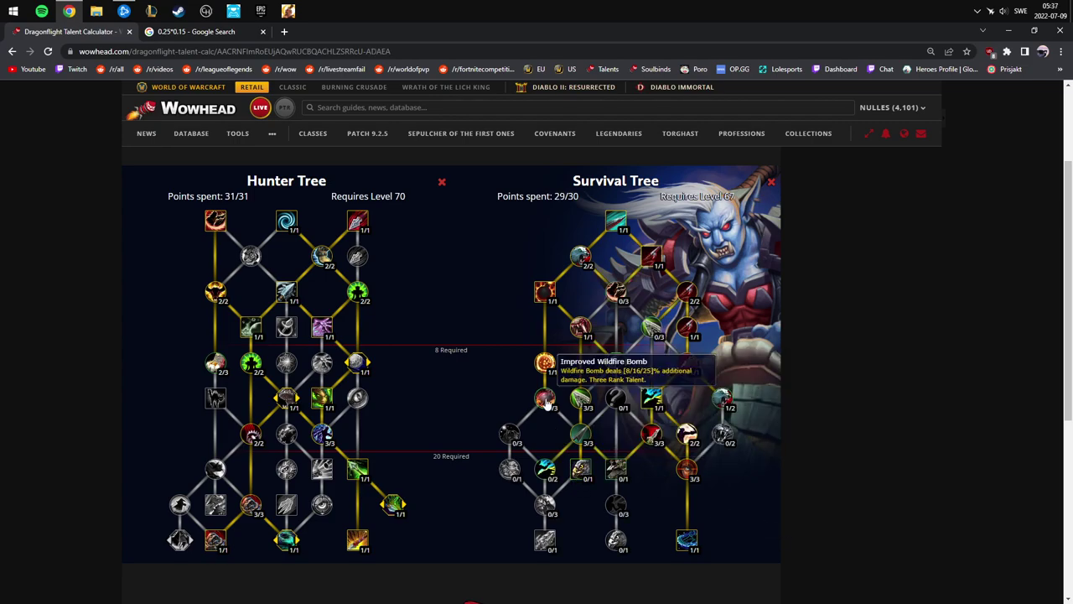
left_click(583, 472)
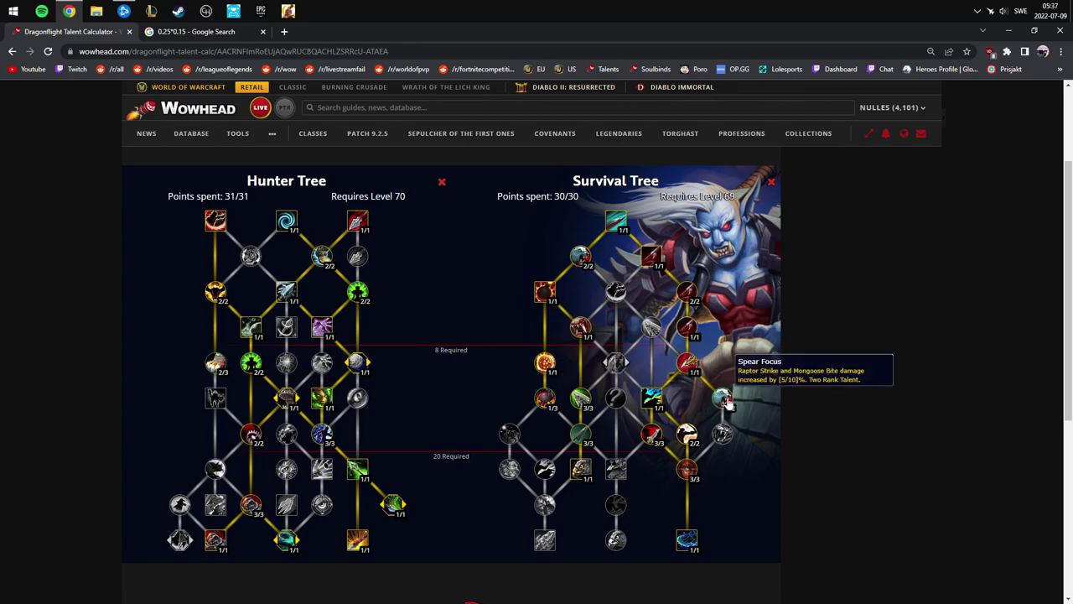
Step: Refund Aspect of the Eagle and one Sharp Edges point, and raise Improved Wildfire Bomb to three ranks, keeping Sweeping Spear at three
right_click(651, 435)
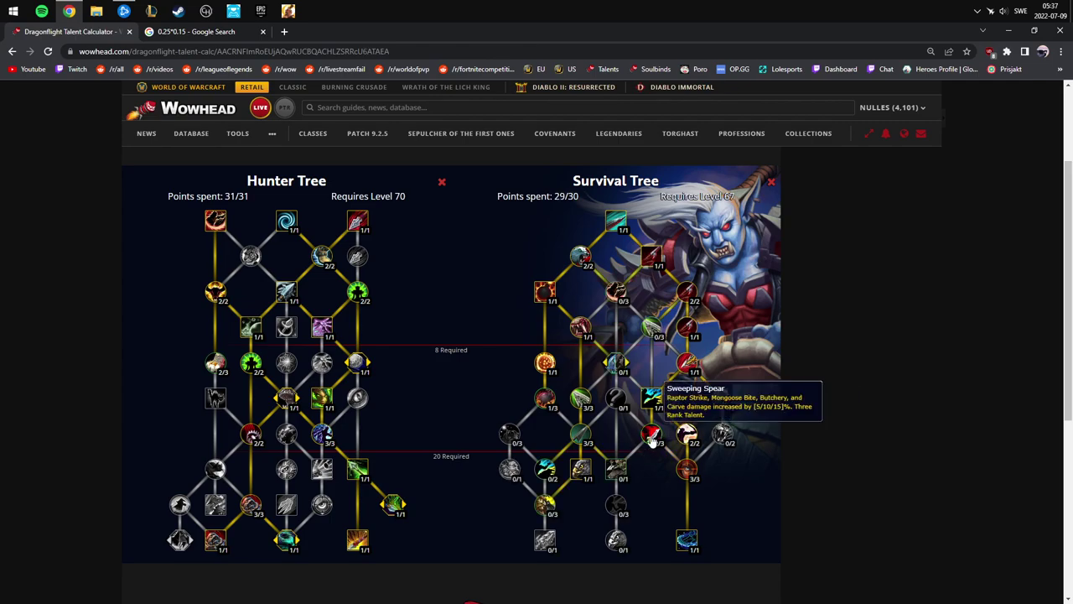
left_click(546, 402)
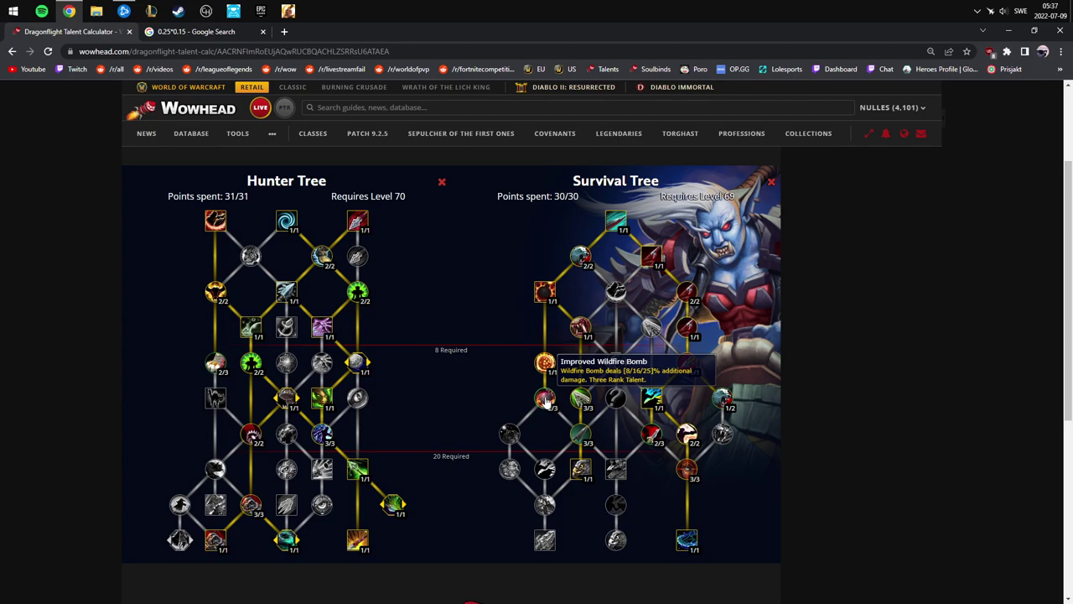
right_click(585, 477)
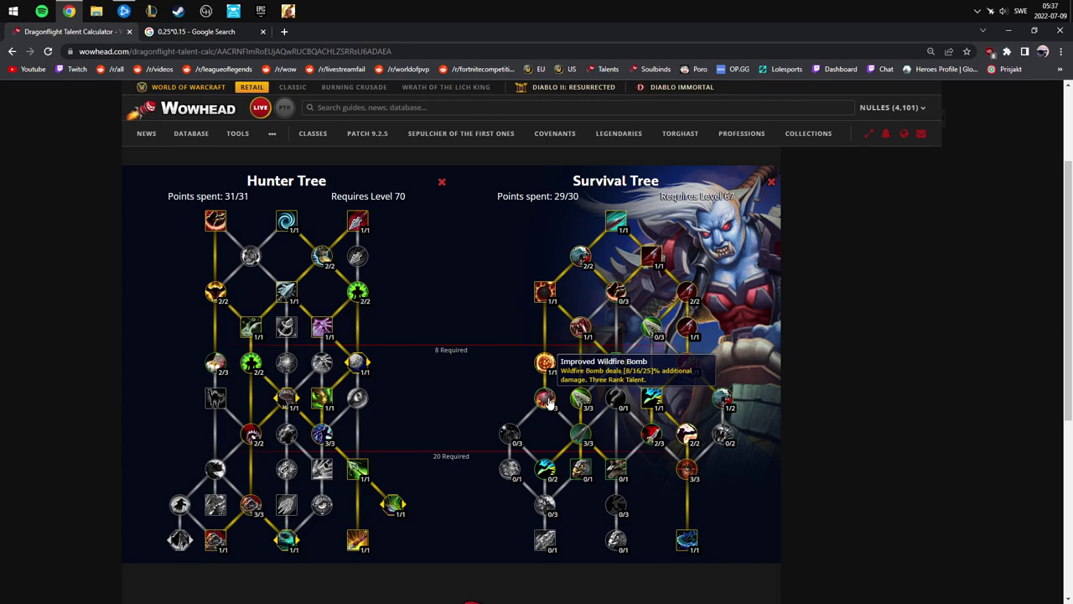
left_click(547, 400)
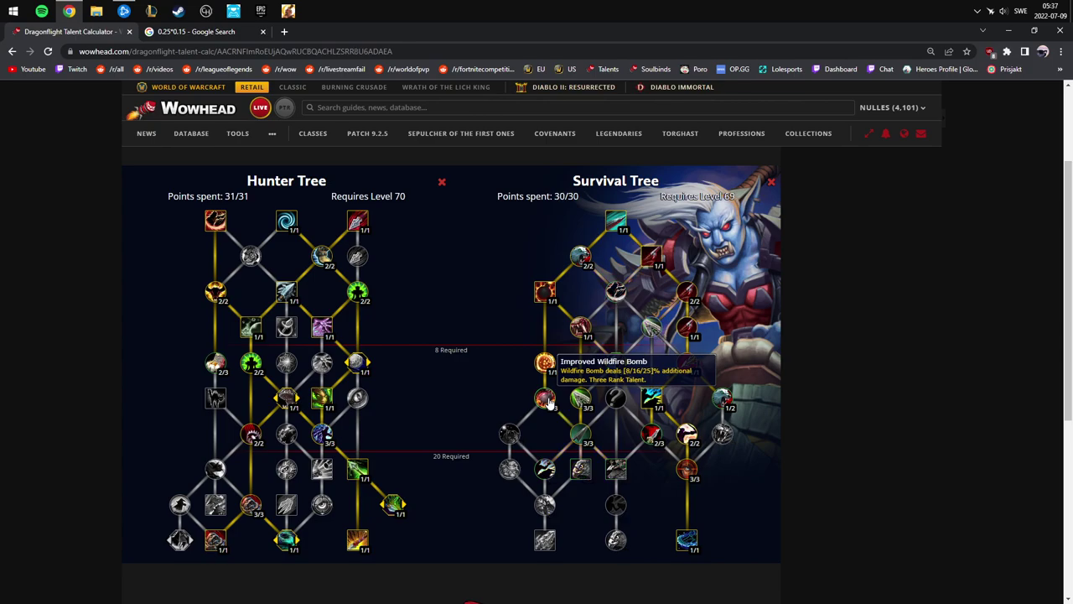
right_click(581, 444)
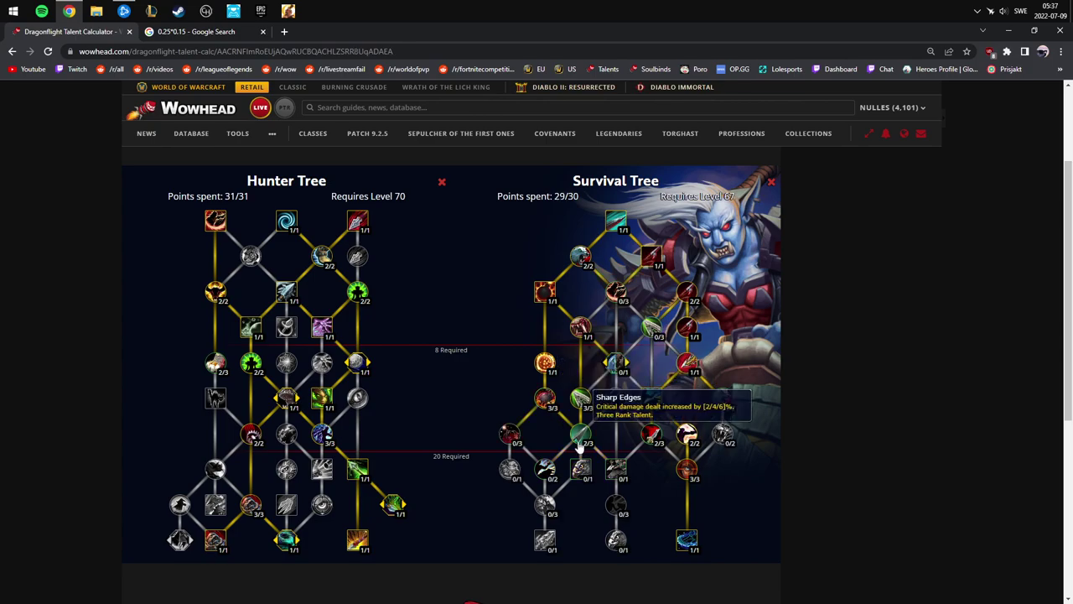
left_click(658, 444)
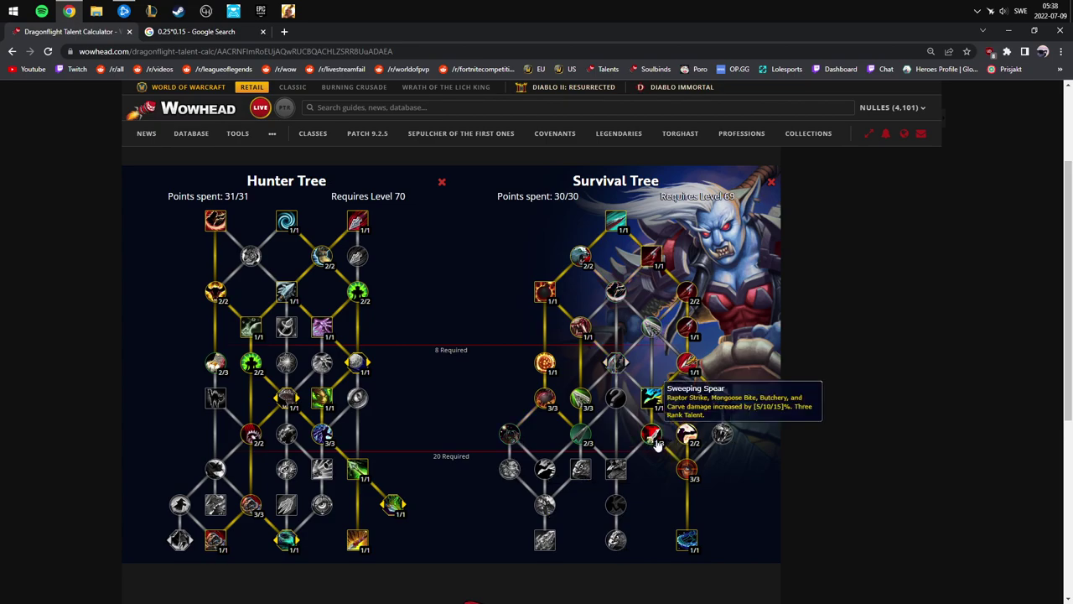
Step: Drop Lunge to one rank, raise Sharp Edges to three ranks, and retake Aspect of the Eagle
right_click(582, 399)
left_click(582, 435)
right_click(582, 399)
left_click(581, 468)
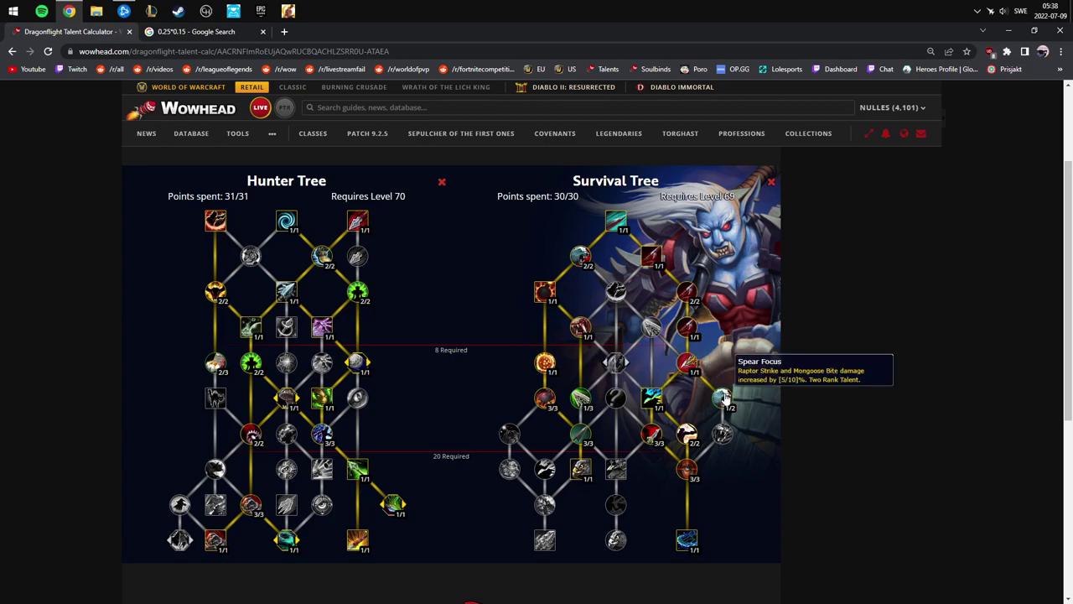
Step: Reduce Sweeping Spear and Improved Wildfire Bomb to two ranks, refund Sharp Edges and Aspect of the Eagle, and restore Lunge to three ranks
right_click(659, 441)
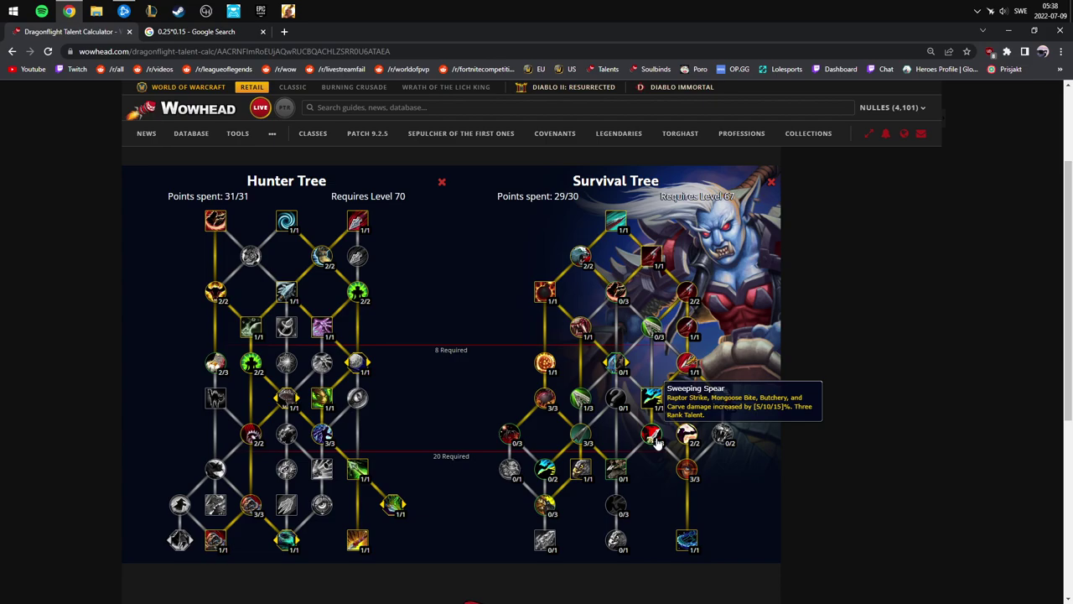
left_click(658, 442)
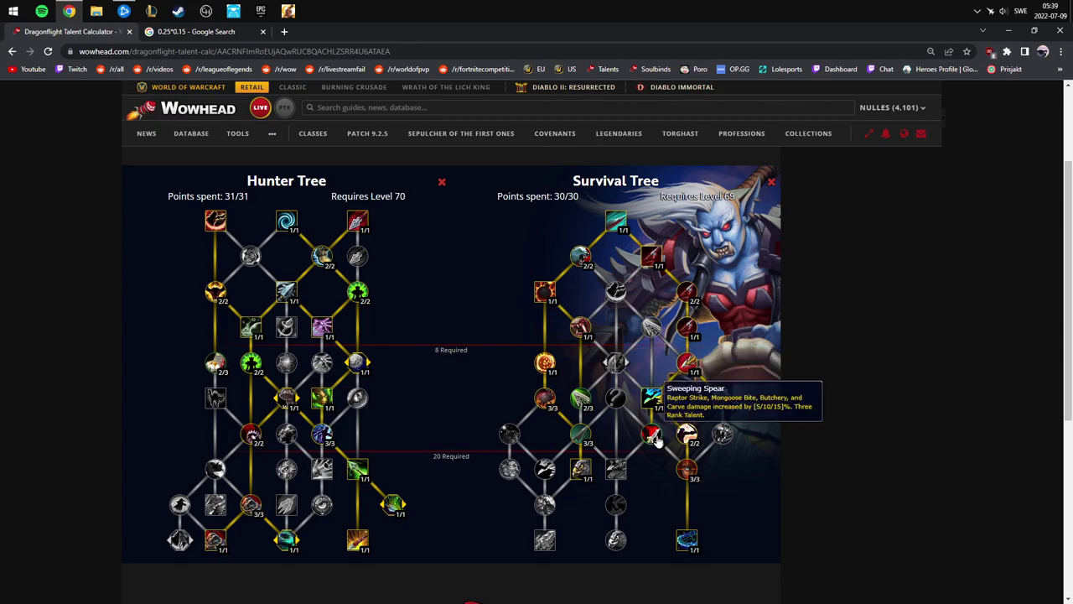
right_click(545, 399)
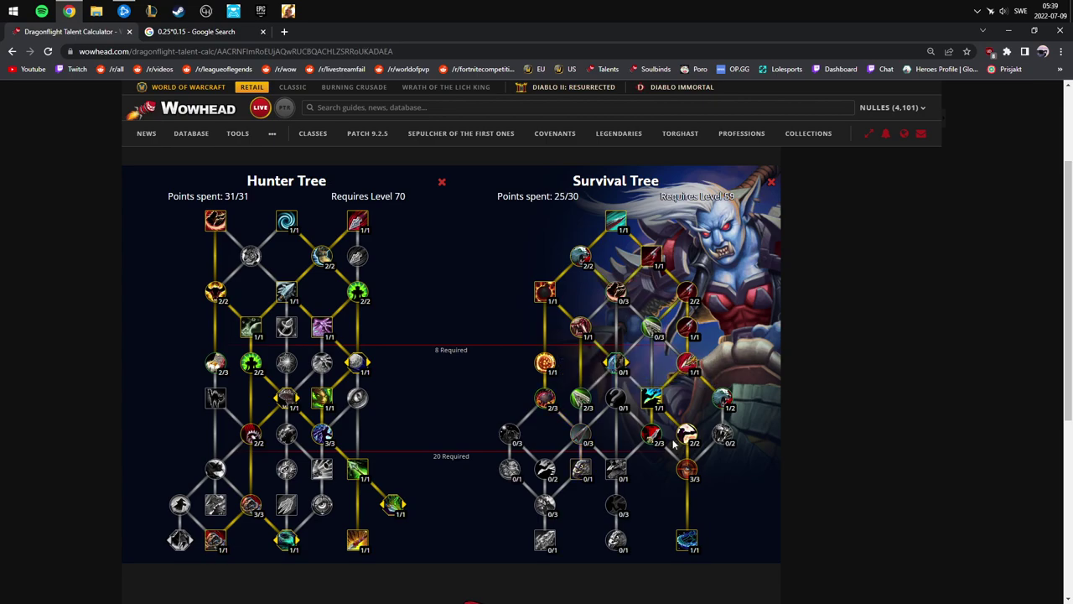
left_click(581, 402)
scroll(553, 335, "up", 1)
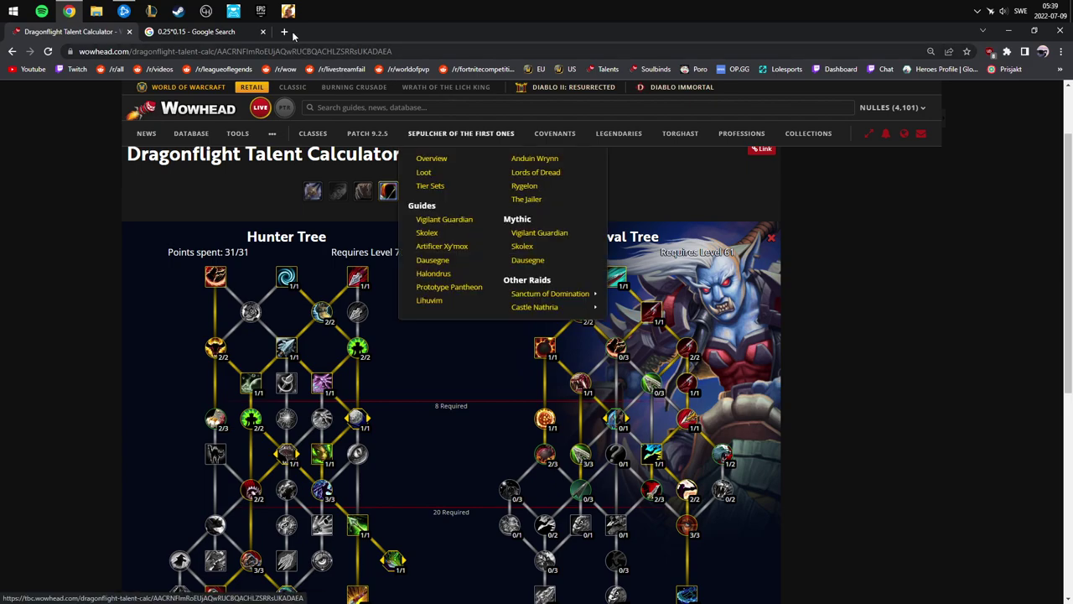
Step: Keep Lunge at three ranks, put three points in Sharp Edges, and take Aspect of the Eagle
mouse_move(520, 201)
left_click(530, 235)
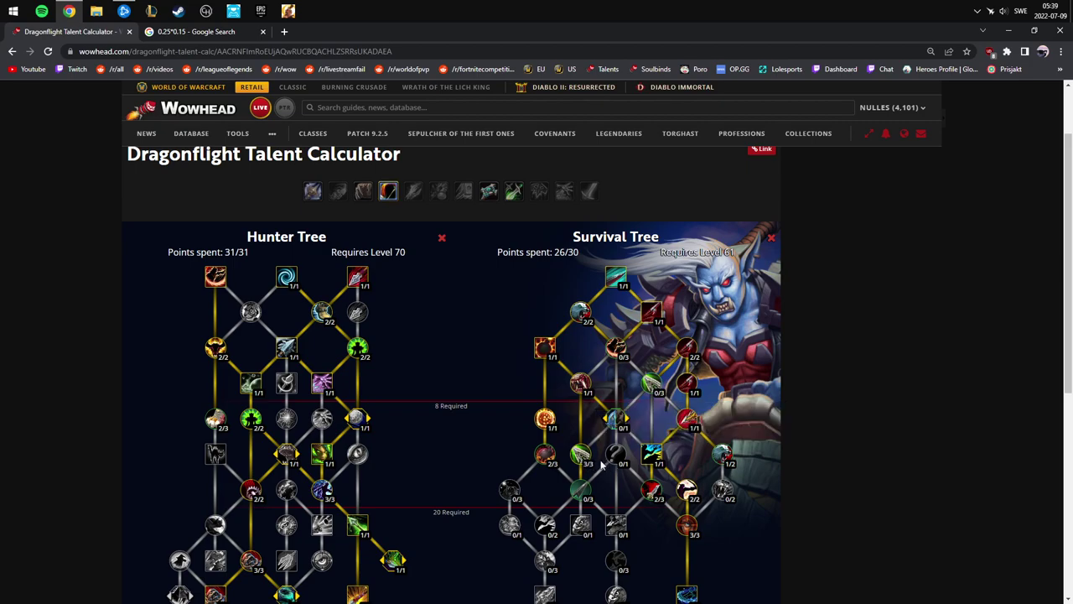
scroll(586, 427, "down", 1)
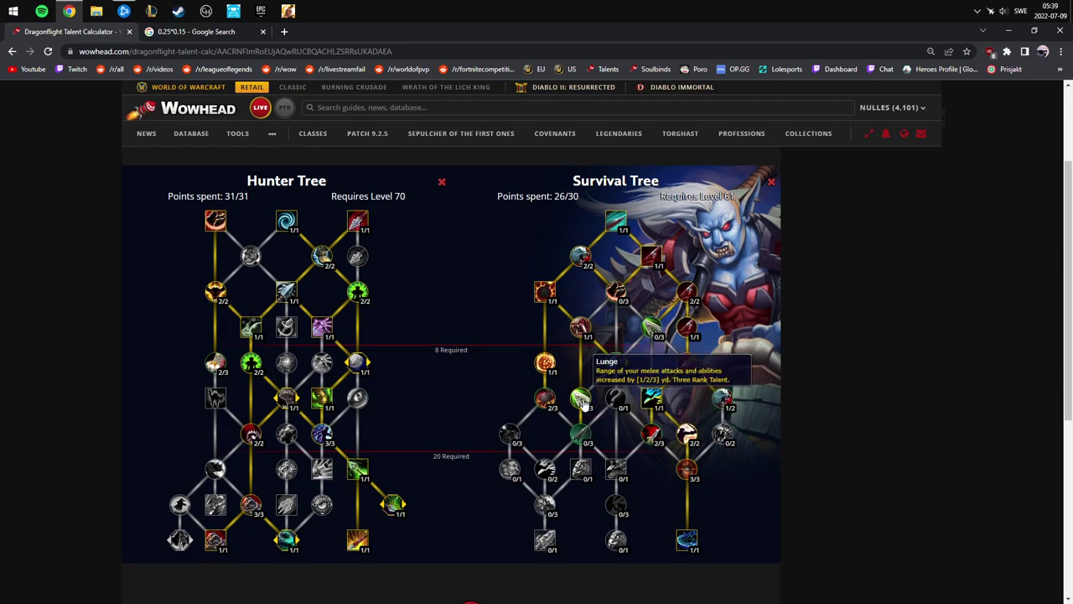
right_click(585, 403)
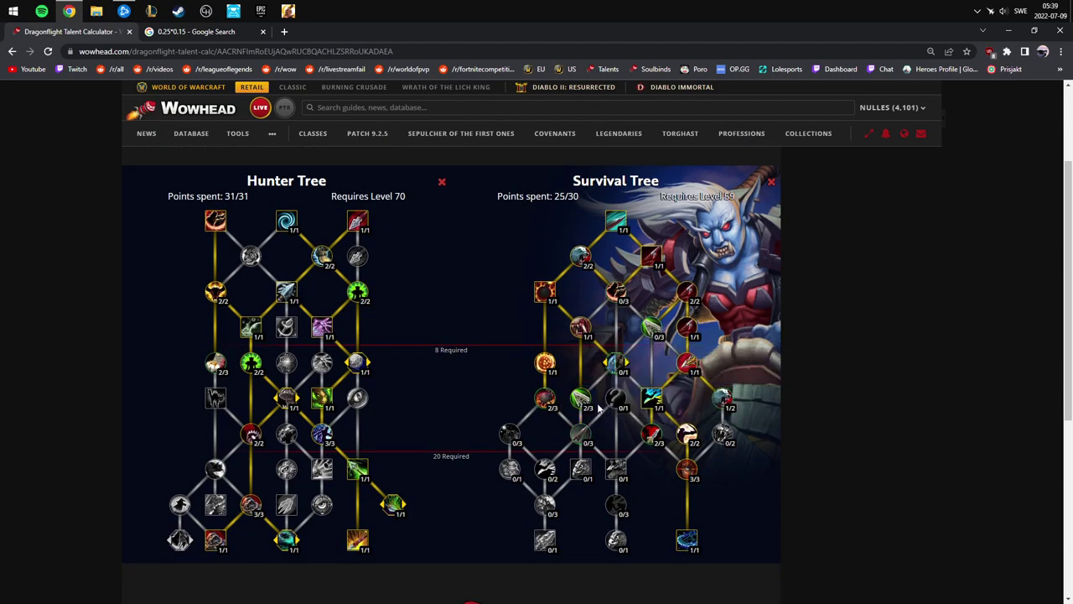
left_click(580, 398)
left_click(581, 433)
left_click(580, 434)
left_click(580, 433)
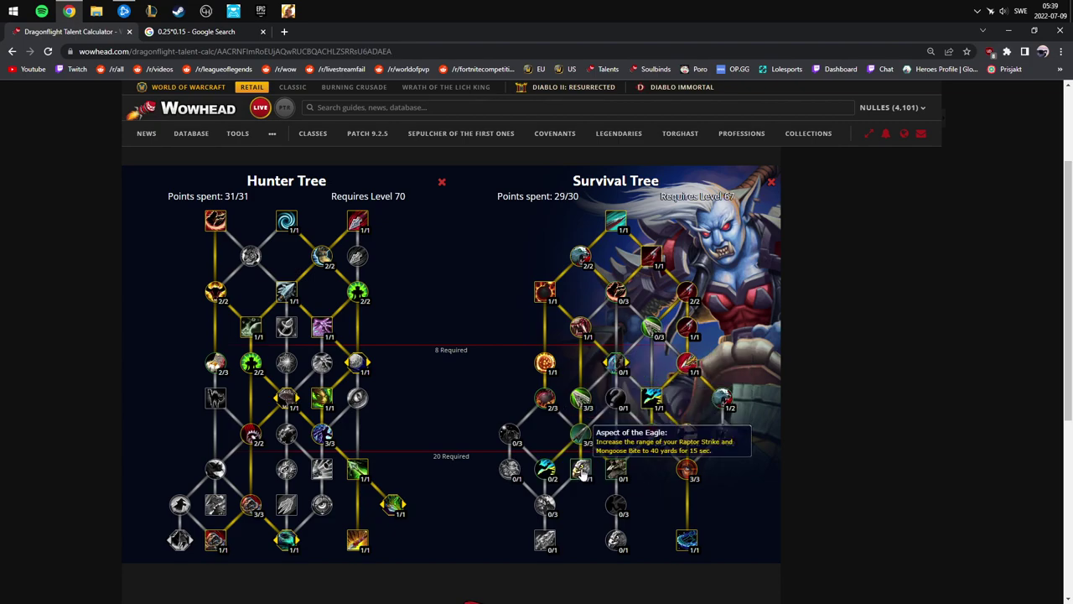
left_click(582, 474)
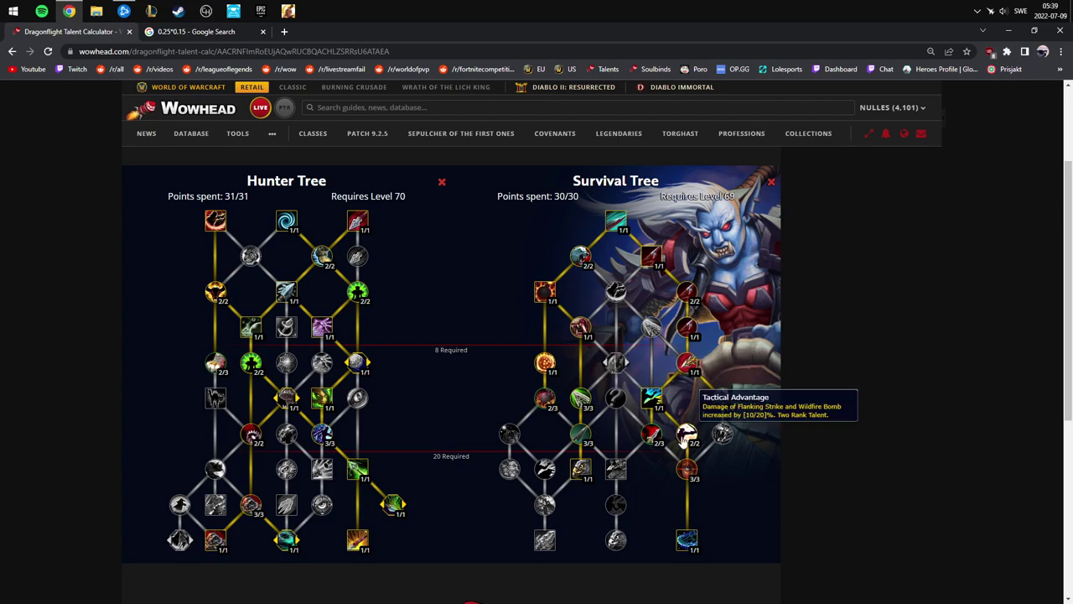
Step: Refund Aspect of the Eagle, Sharp Edges and one Lunge rank, and max out Improved Wildfire Bomb and the Survival talent two rows below Improved Harpoon's branch
right_click(580, 398)
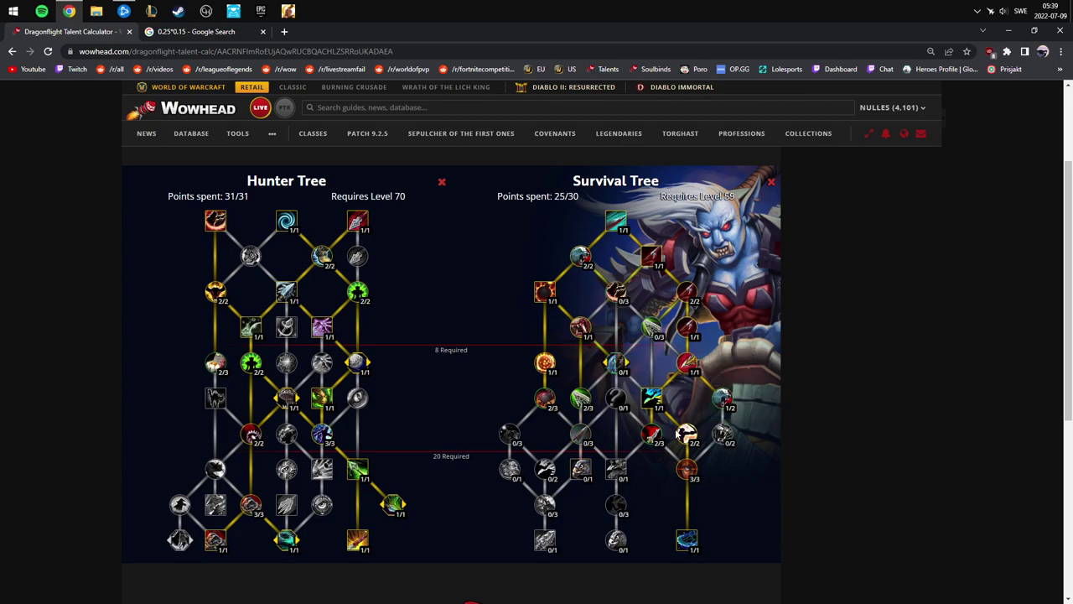
left_click(721, 397)
left_click(545, 398)
Step: Put three points in Sharp Edges, drop Lunge to one rank, and take Aspect of the Eagle
left_click(580, 433)
left_click(580, 433)
left_click(580, 434)
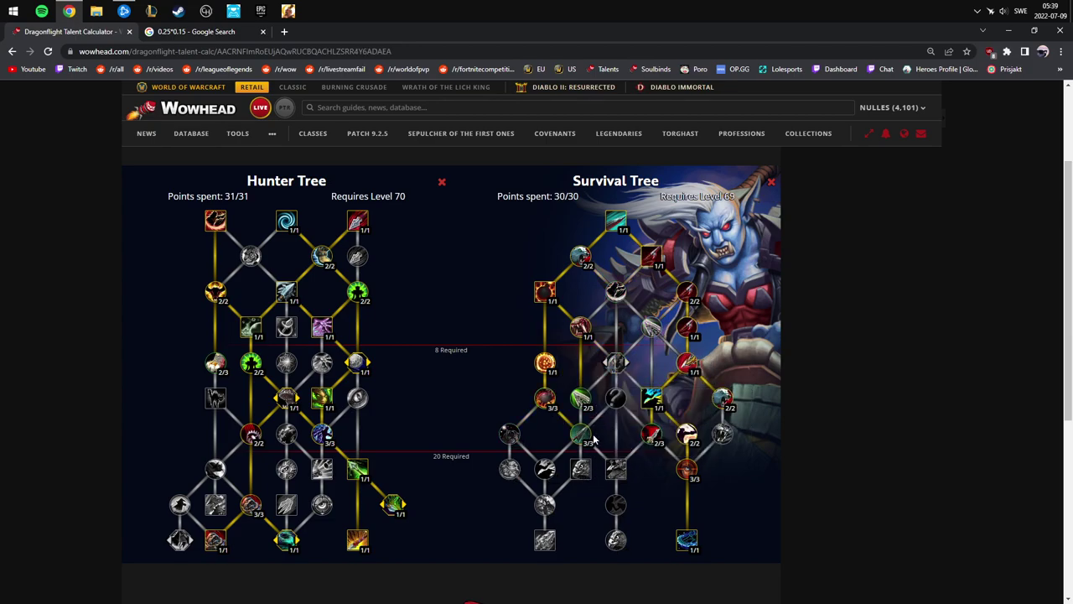
right_click(580, 397)
left_click(580, 468)
mouse_move(384, 512)
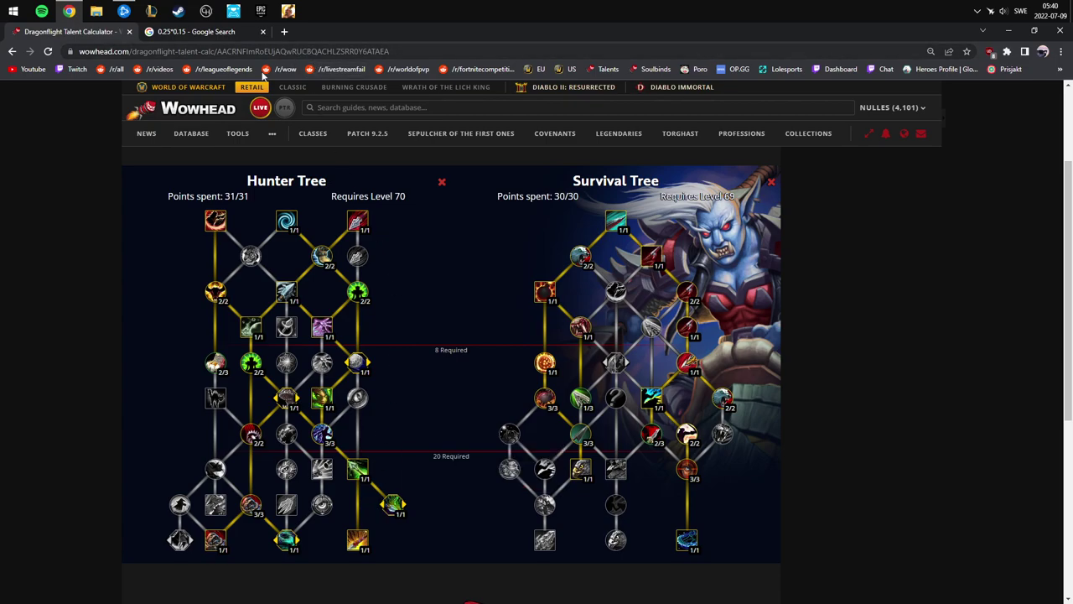
Step: Open the talent calculator in a second browser tab and load the current build there from its copied link
middle_click(607, 70)
left_click(202, 33)
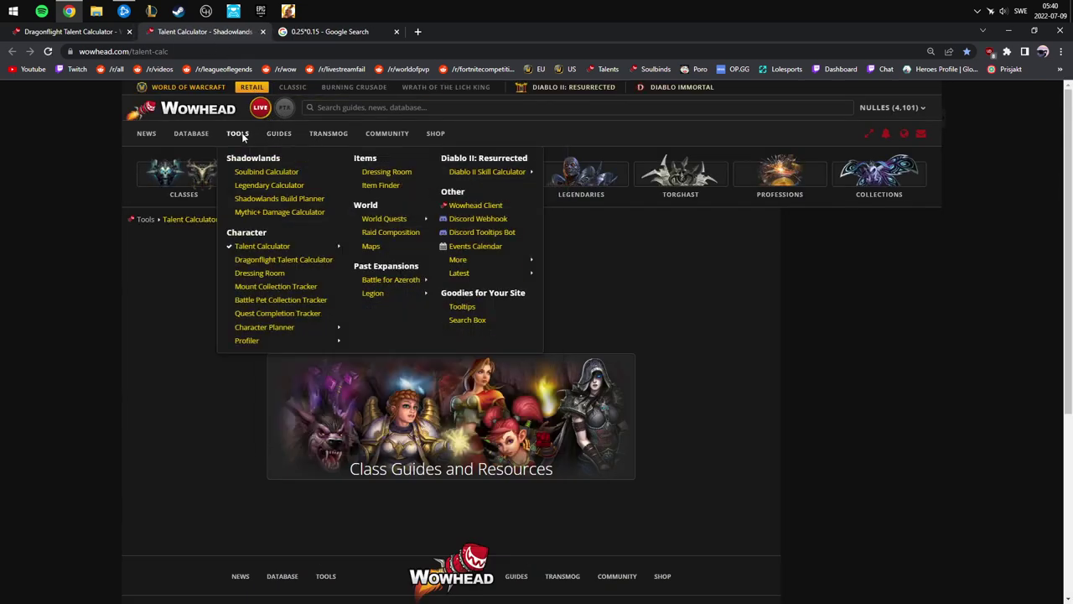
left_click(90, 31)
left_click(220, 52)
key("ctrl+c")
left_click(202, 31)
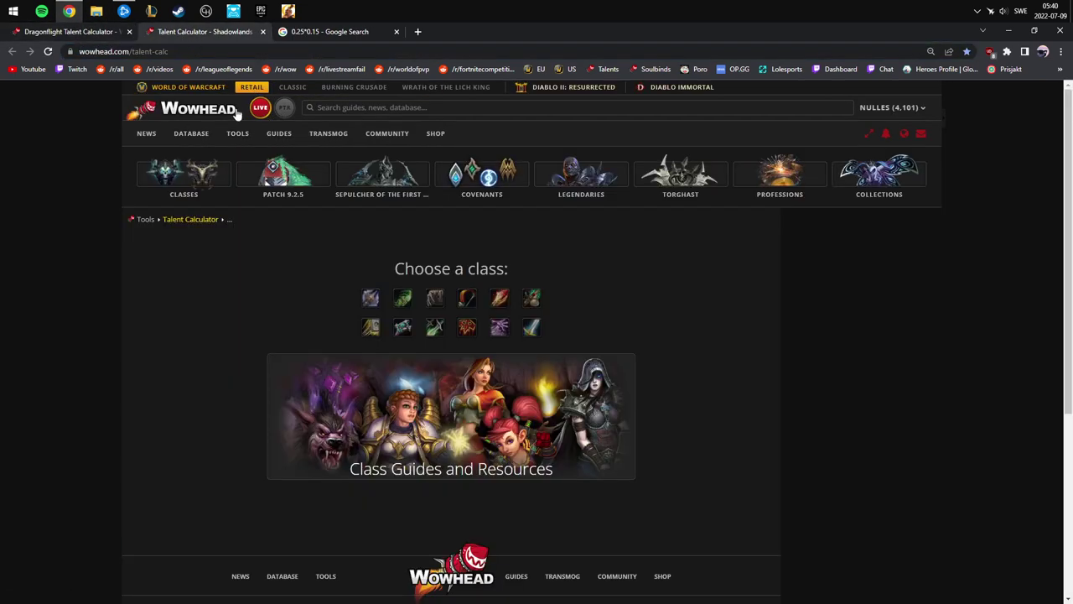
left_click(221, 51)
key("ctrl+v")
key("Return")
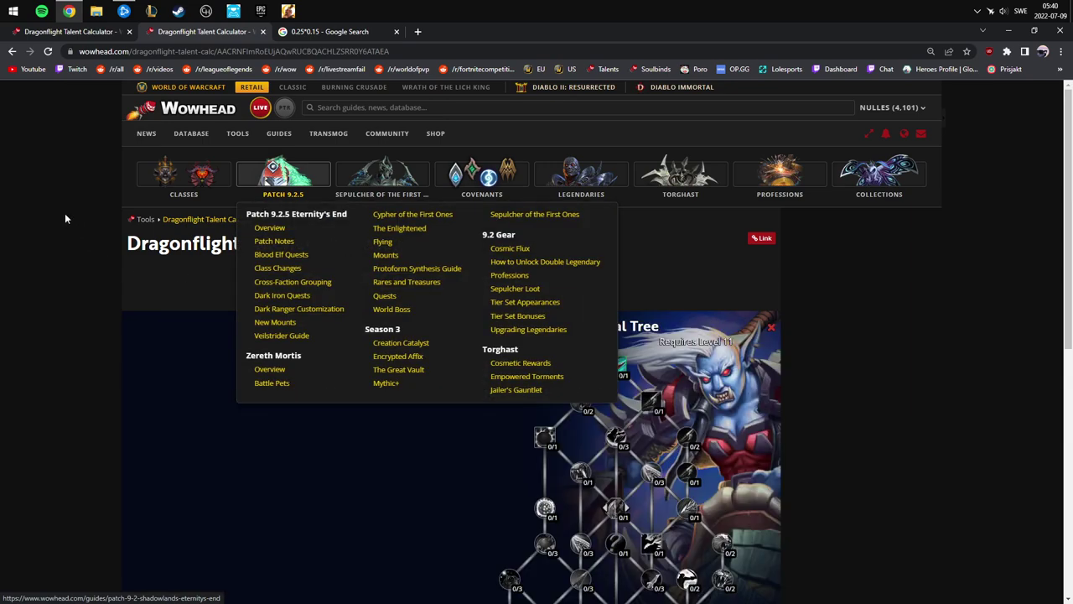
Step: In the Hunter tree, refund all three Nesingwary's Trapping Apparatus points and the two talents below it
scroll(840, 339, "down", 2)
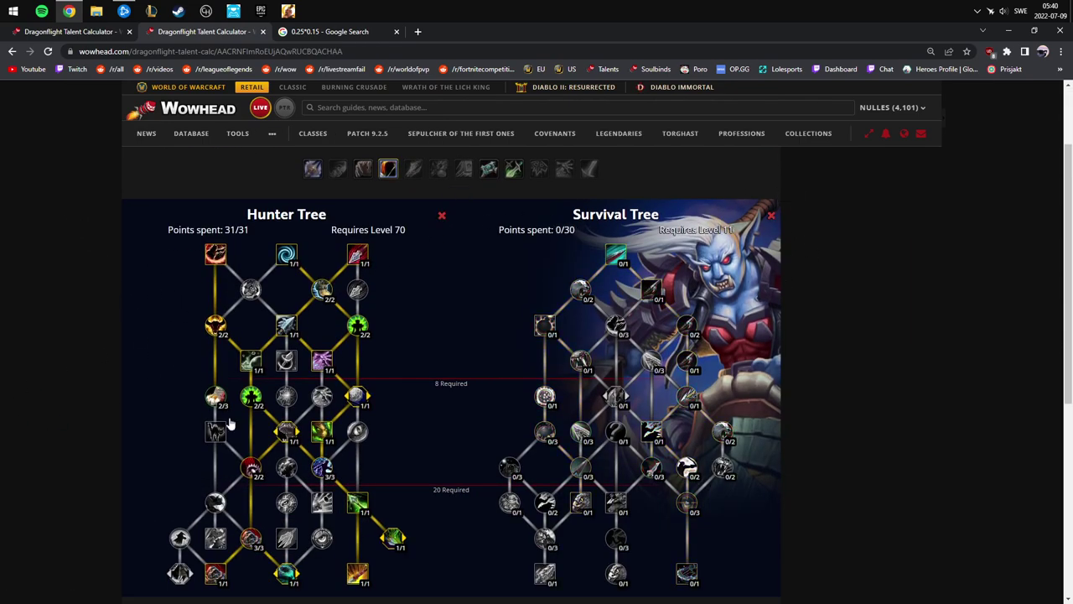
scroll(243, 375, "down", 1)
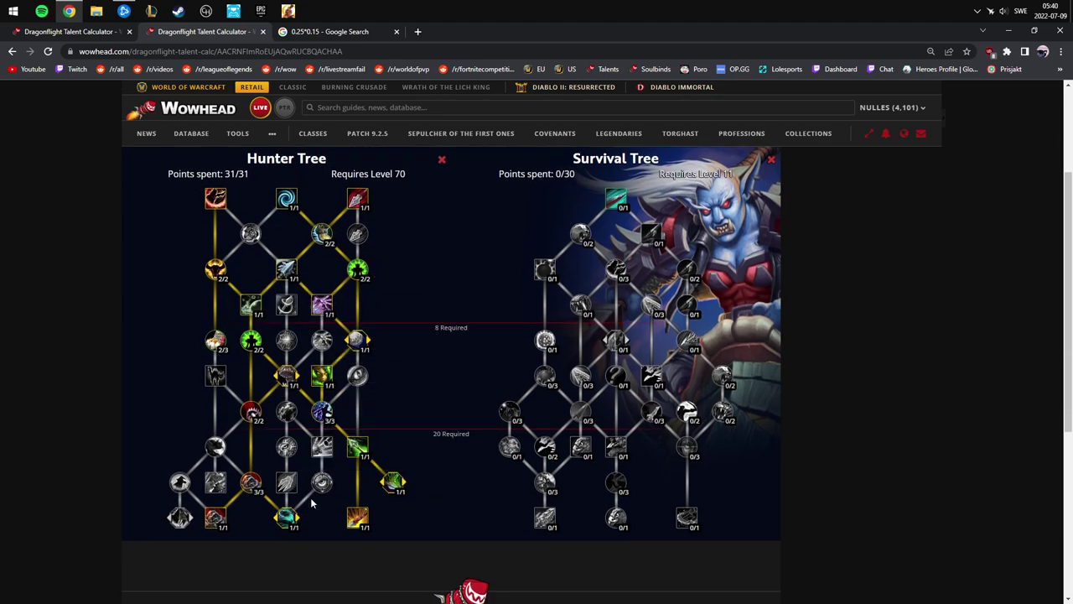
right_click(287, 519)
right_click(252, 491)
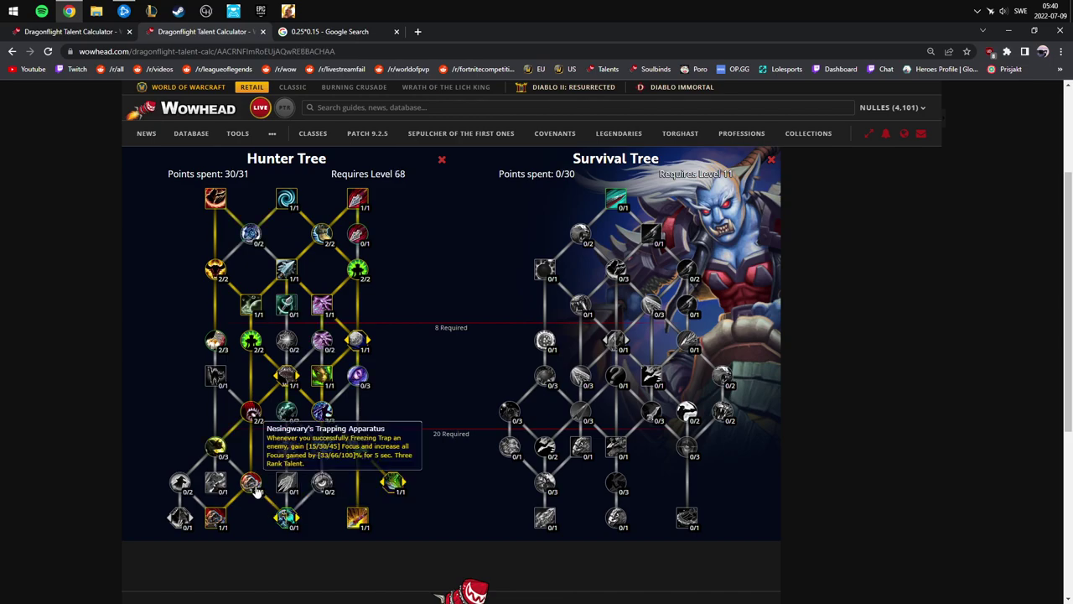
right_click(252, 493)
right_click(252, 495)
right_click(251, 495)
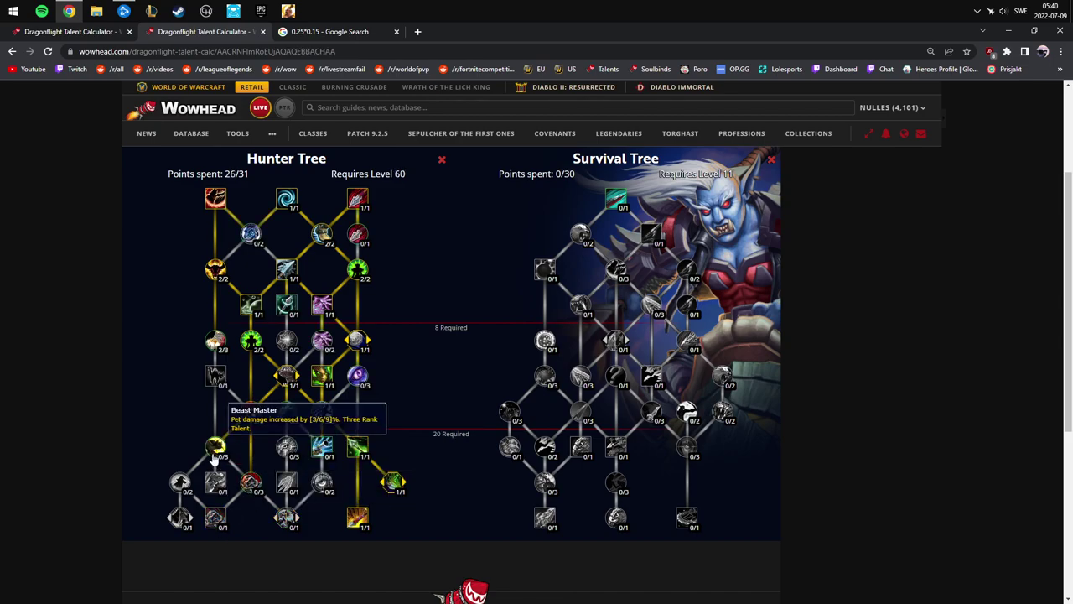
Step: Put three points in Beast Master and two points in Improved Kill Command
left_click(215, 450)
left_click(215, 450)
left_click(214, 450)
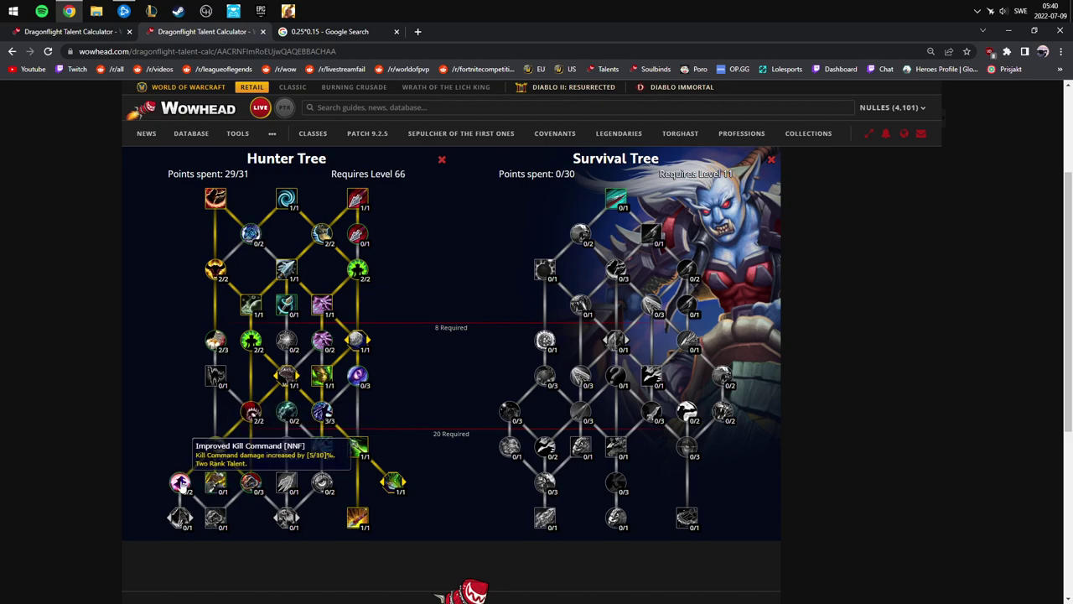
left_click(180, 483)
left_click(180, 482)
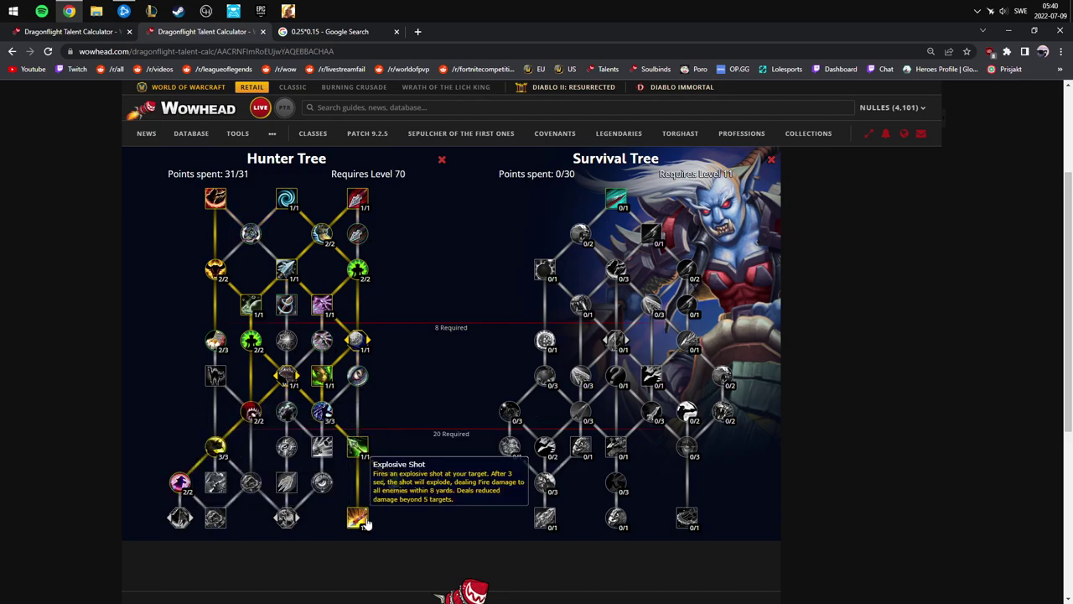
Step: Reduce the two-point talent above Beast Master to one rank, take Alpha Predator, and swap Viper's Venom for Latent Poison Injectors
right_click(215, 339)
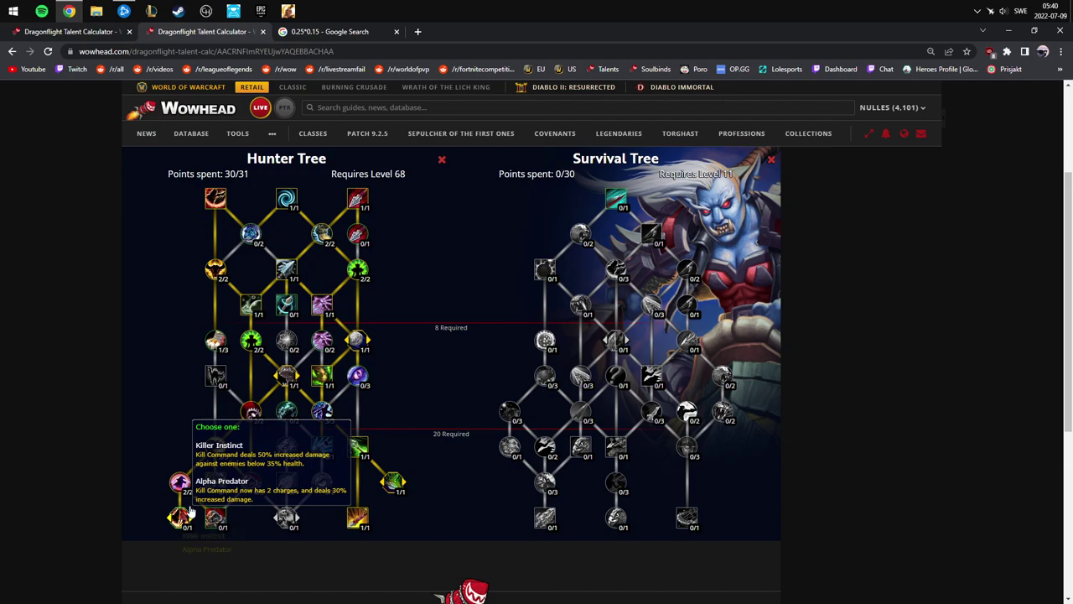
left_click(220, 549)
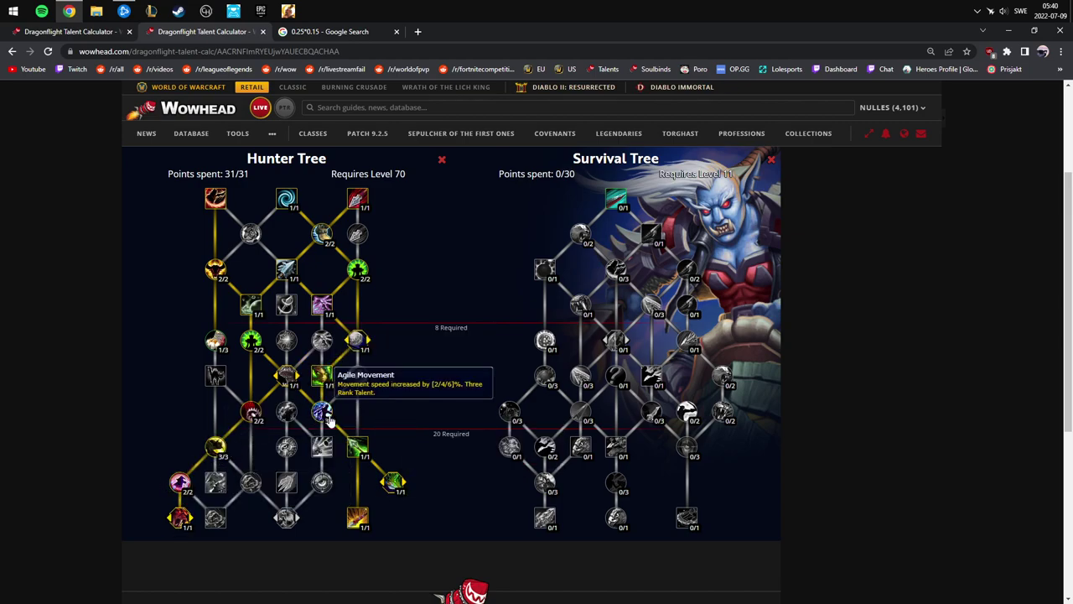
left_click(394, 482)
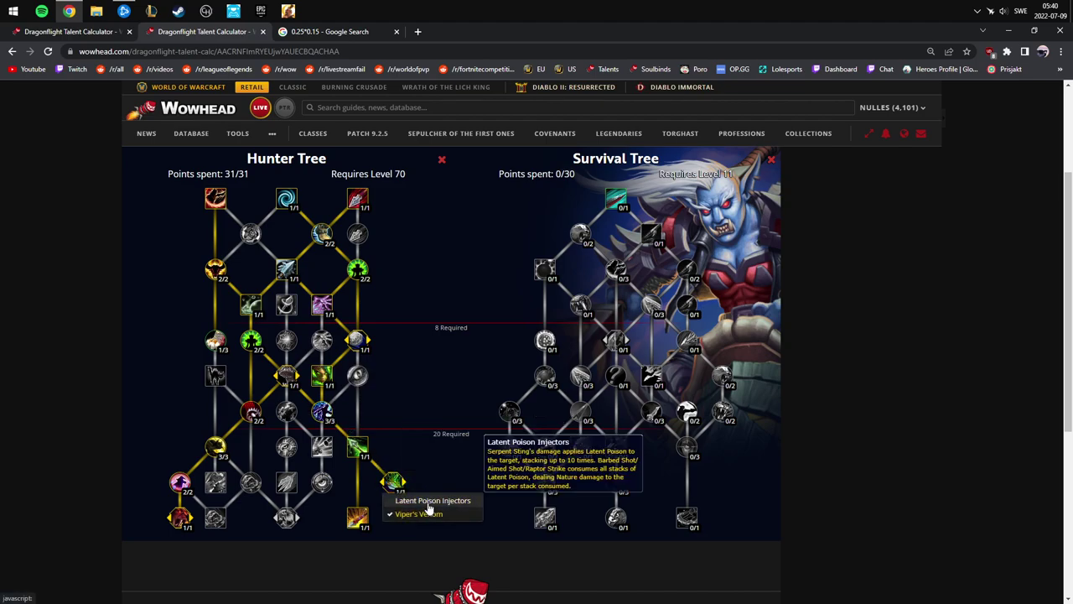
left_click(429, 501)
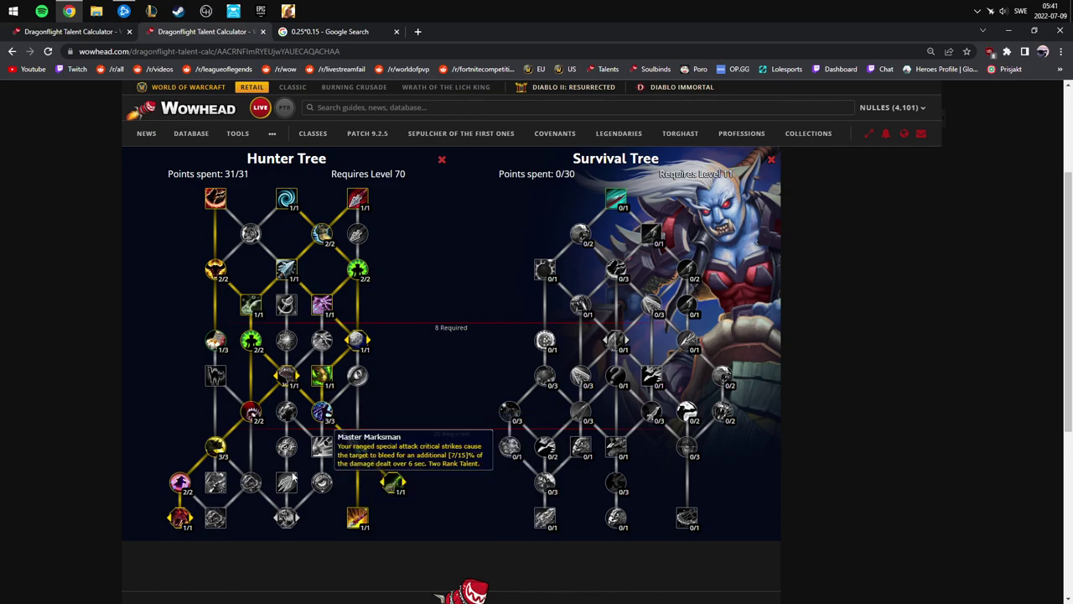
Step: Take the Survival tree's starting talent, two Ferocity ranks, the talent opposite Ferocity, and the two single-rank talents below Ferocity
left_click(616, 199)
left_click(571, 231)
left_click(570, 232)
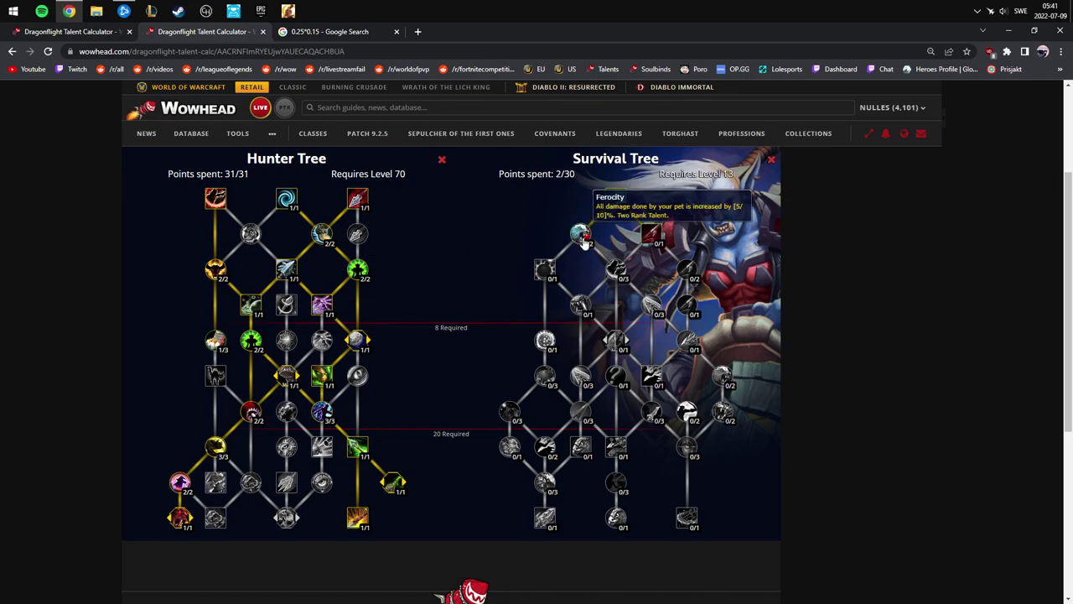
left_click(547, 268)
left_click(545, 269)
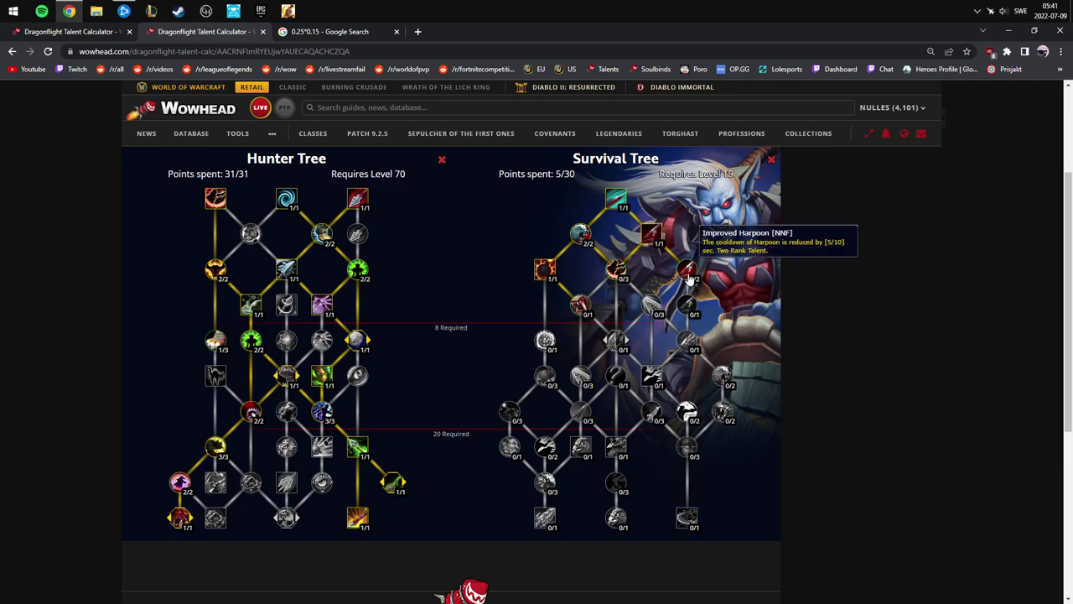
left_click(581, 304)
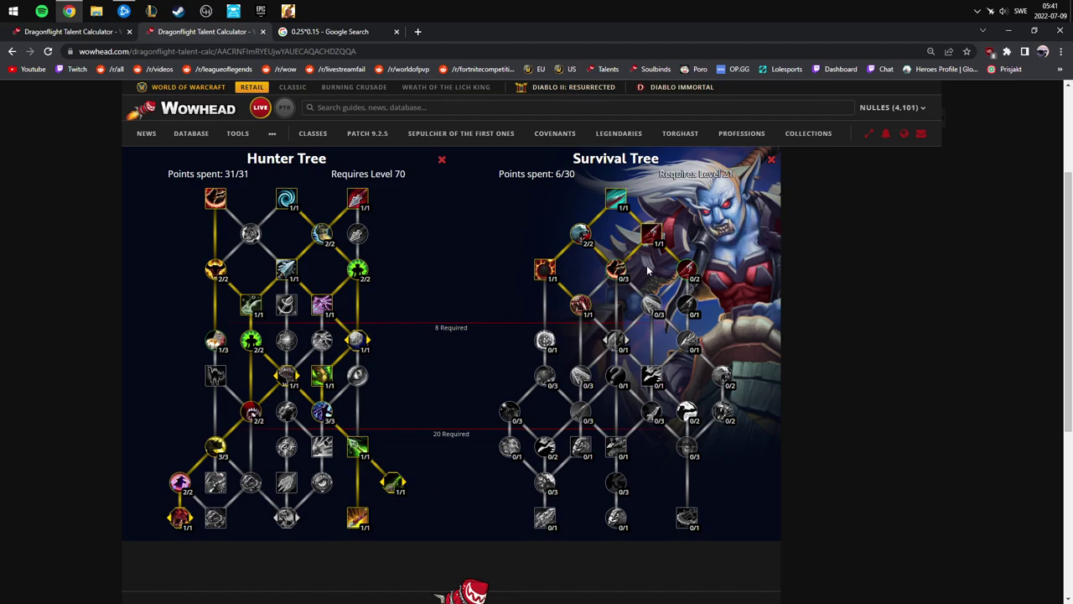
Step: Max out the three-rank talent in the Survival tree's third row and Tip of the Spear, and take the single-rank talent below it
left_click(616, 268)
left_click(617, 268)
left_click(616, 269)
left_click(655, 310)
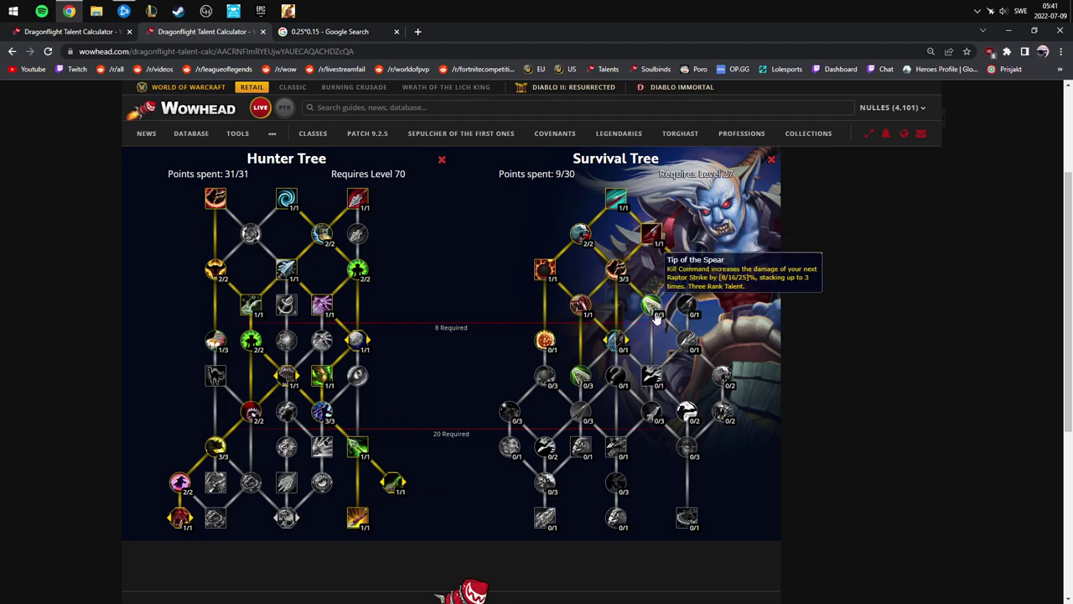
left_click(655, 311)
left_click(659, 312)
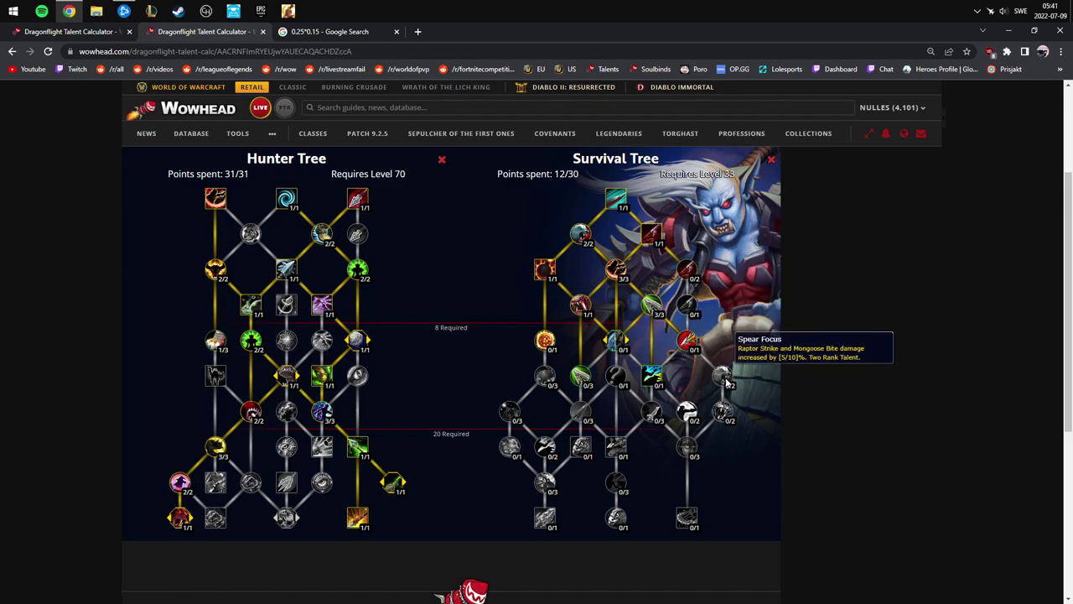
left_click(653, 376)
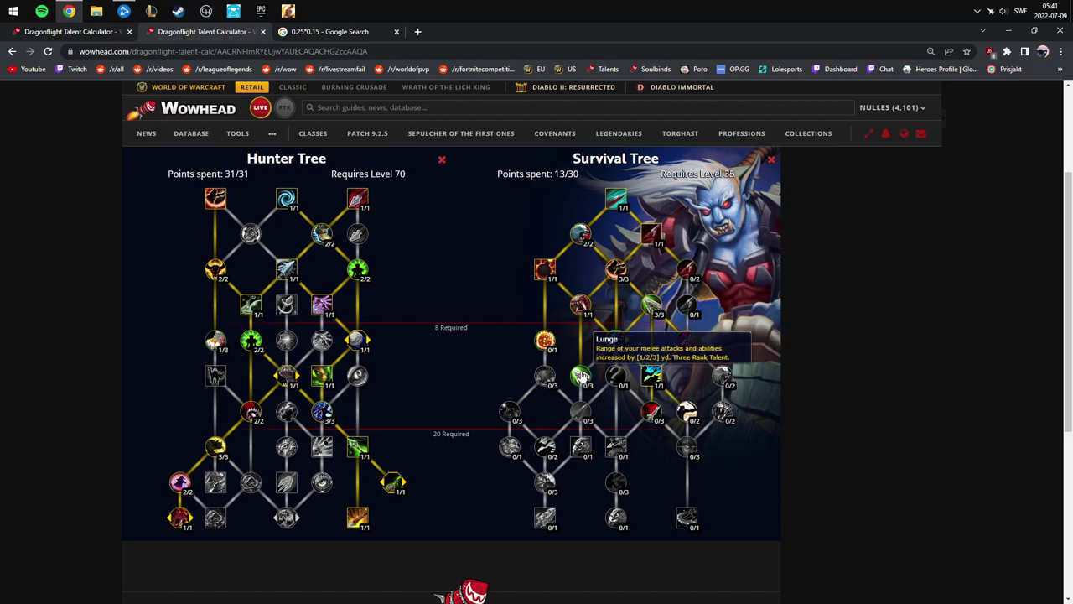
Step: Take the single-rank talent above Improved Wildfire Bomb and put three points in Improved Wildfire Bomb
left_click(545, 340)
left_click(548, 382)
double_click(549, 382)
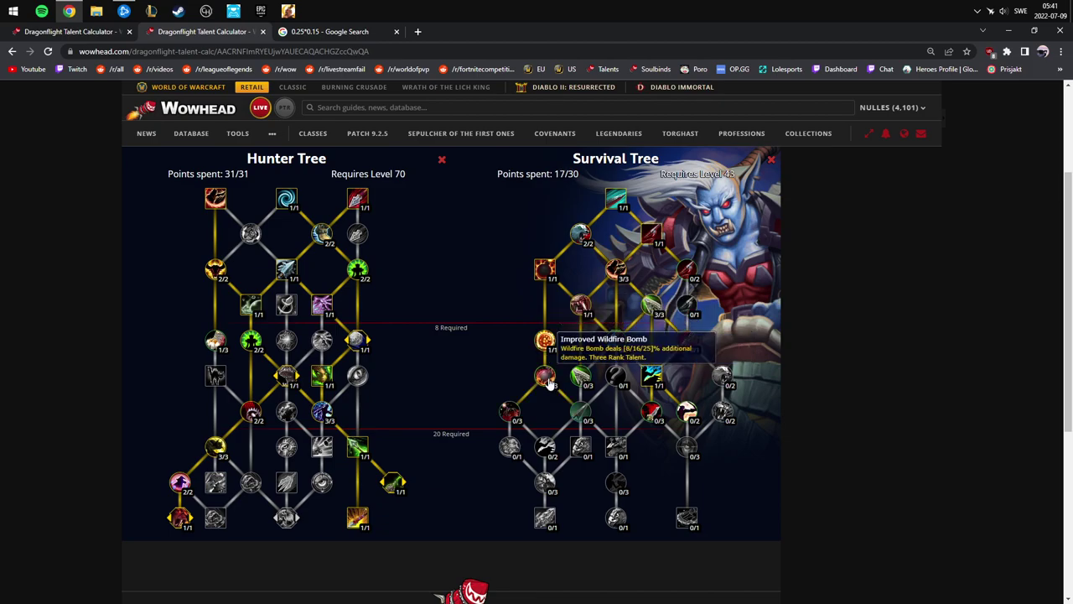
Step: Add three ranks of Sharp Edges and Aspect of the Eagle to the second build
left_click(580, 413)
double_click(579, 413)
left_click(583, 450)
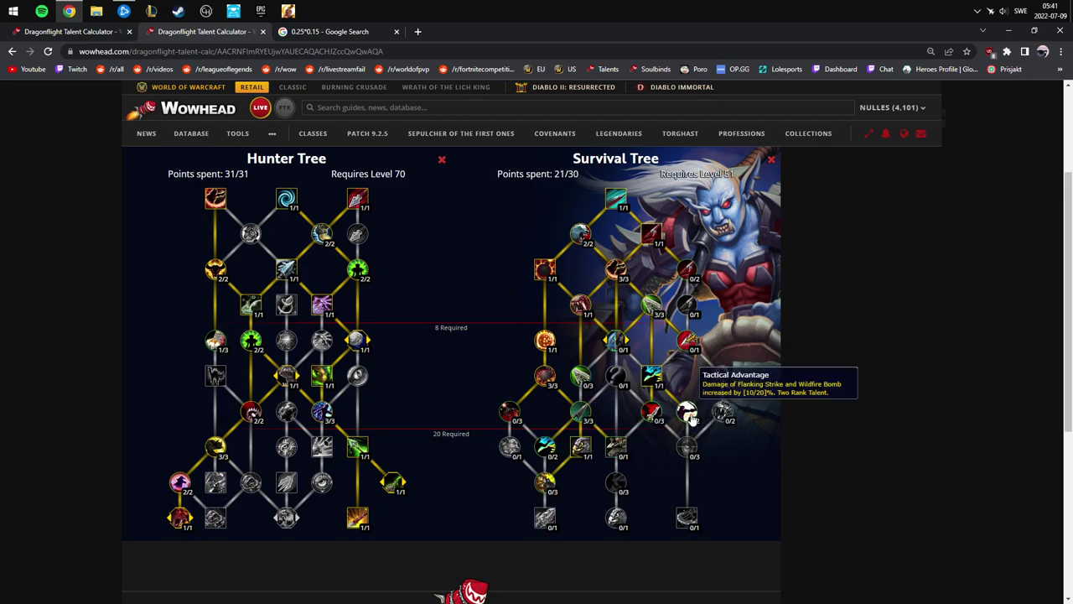
Step: Put two points in Tactical Advantage and three in Precision, and take Spearhead
double_click(688, 413)
left_click(687, 448)
double_click(688, 449)
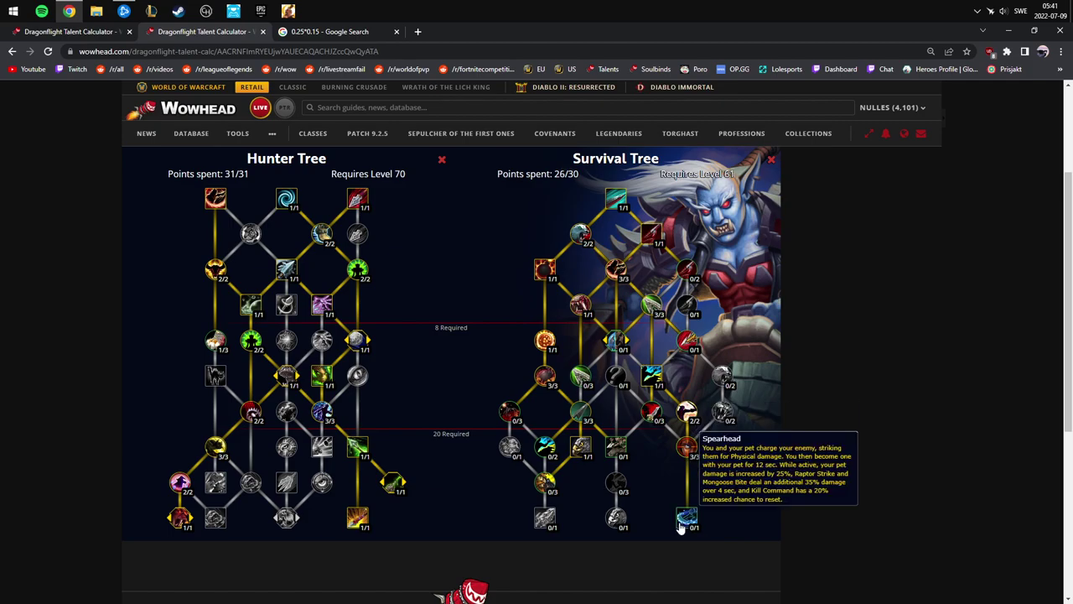
left_click(683, 521)
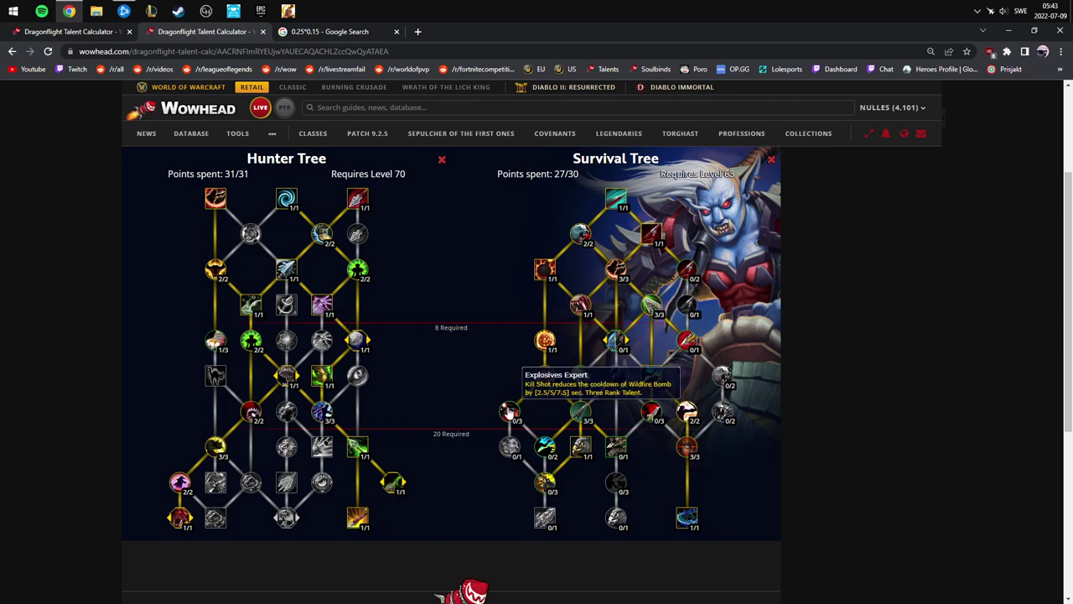
Step: Refund Sharp Edges and the talents depending on it, put three points in Explosives Expert, and take the talent directly below
right_click(509, 411)
right_click(578, 417)
right_click(579, 417)
left_click(509, 410)
left_click(509, 411)
left_click(509, 410)
left_click(509, 446)
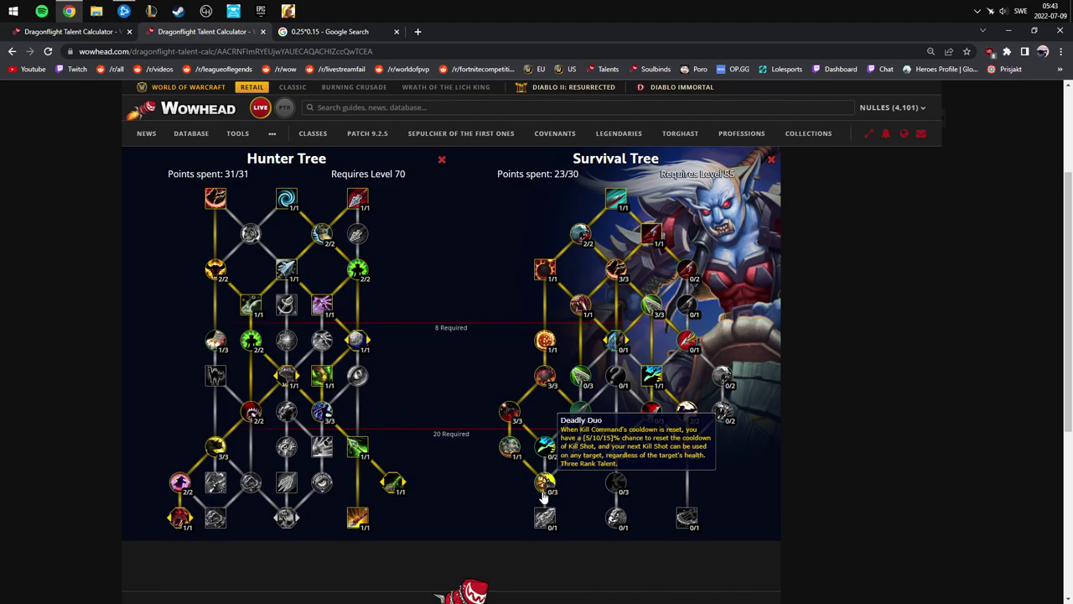
Step: Put three points in Deadly Duo and three in Precision, and retake Spearhead
left_click(544, 494)
left_click(545, 495)
left_click(546, 494)
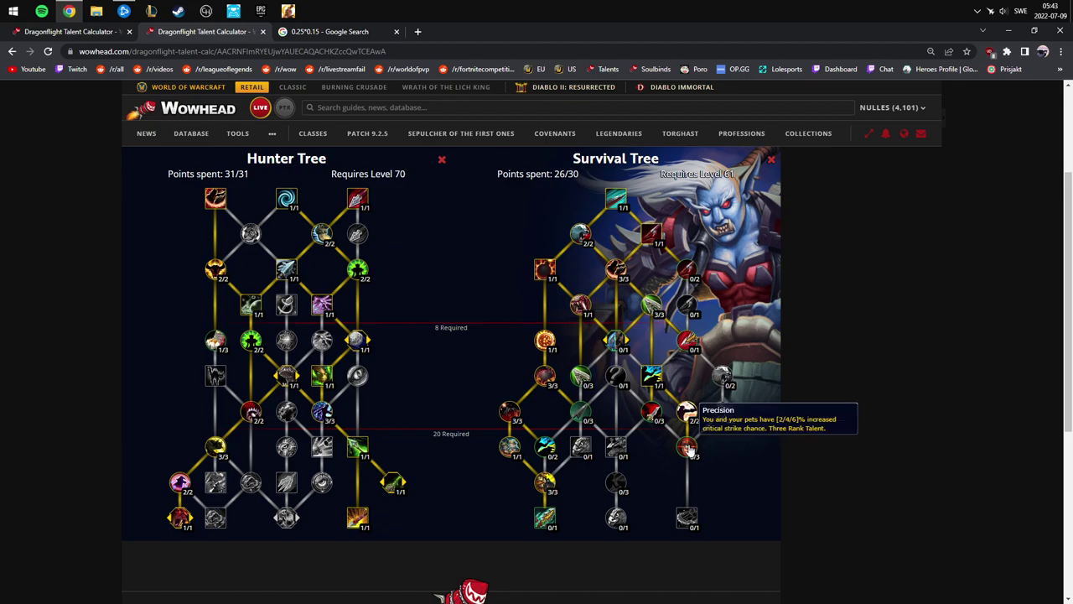
left_click(687, 448)
left_click(687, 448)
left_click(688, 450)
left_click(689, 522)
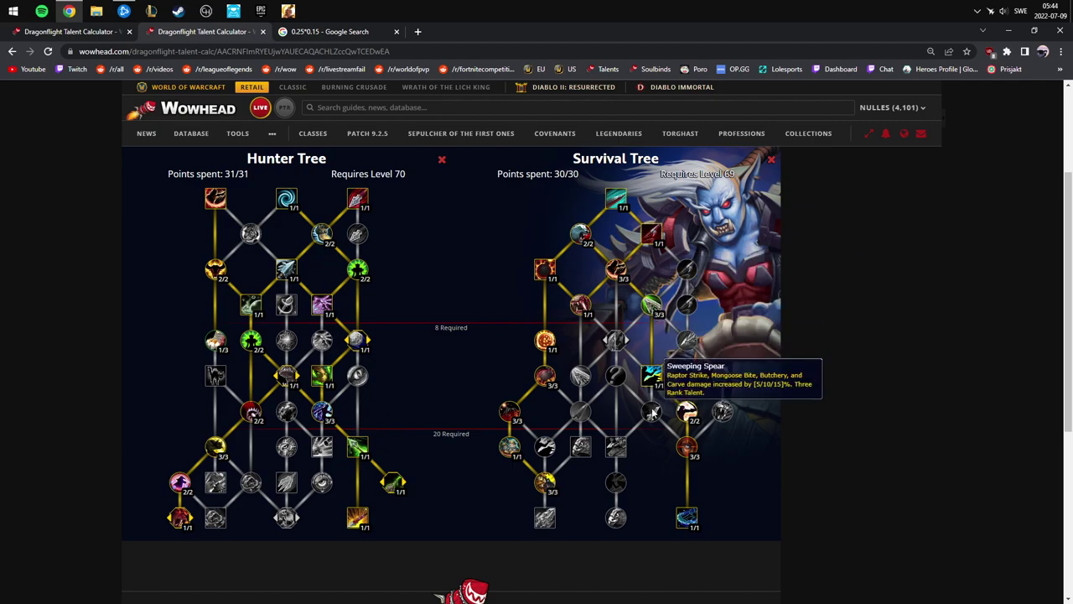
Step: Return to the original Aspect of the Eagle build in the first browser tab to compare it
left_click(82, 34)
left_click(127, 223)
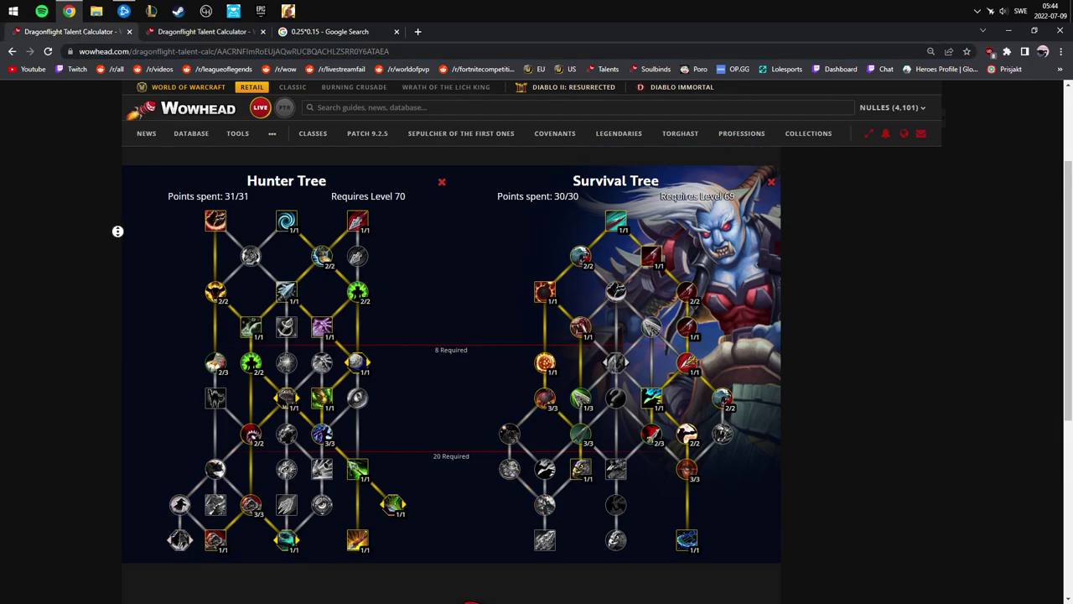
Step: Compare the Survival trees of the two builds in the first and second browser tabs, checking Mongoose Bite and Sweeping Spear
left_click(160, 34)
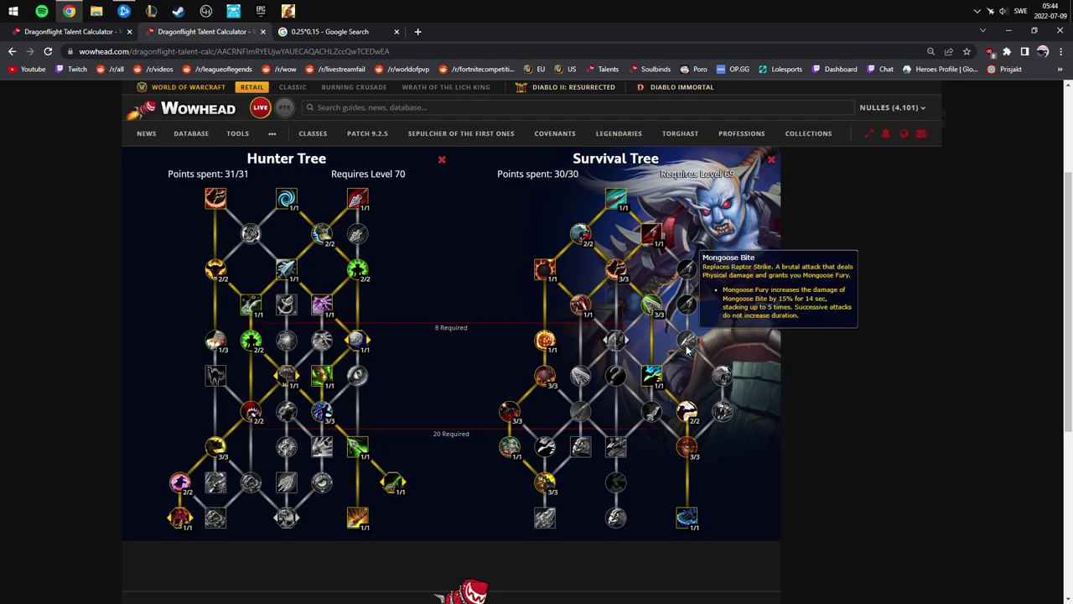
left_click(97, 34)
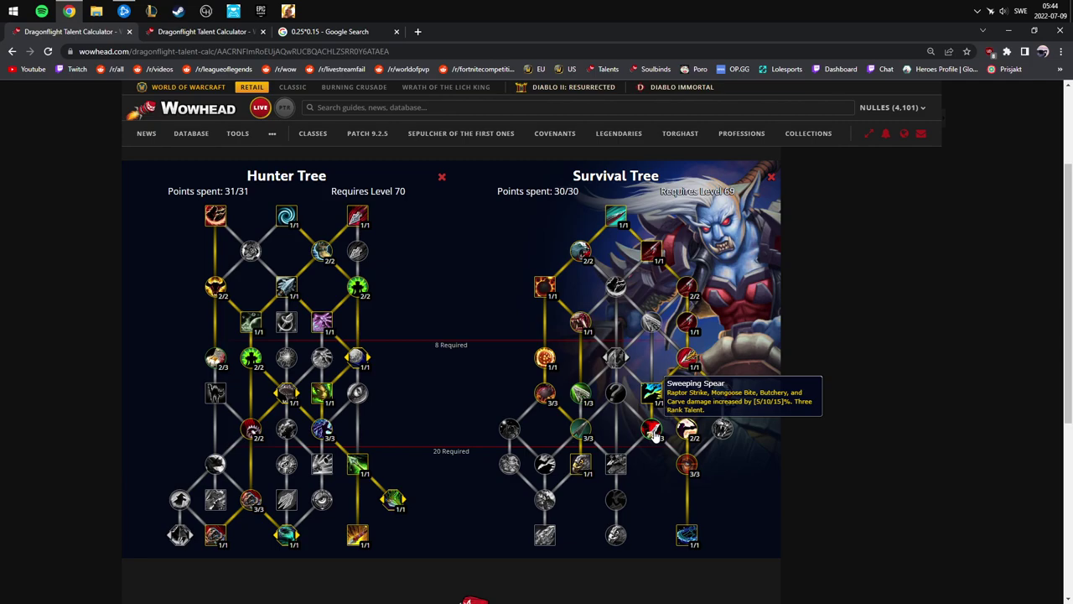
left_click(179, 37)
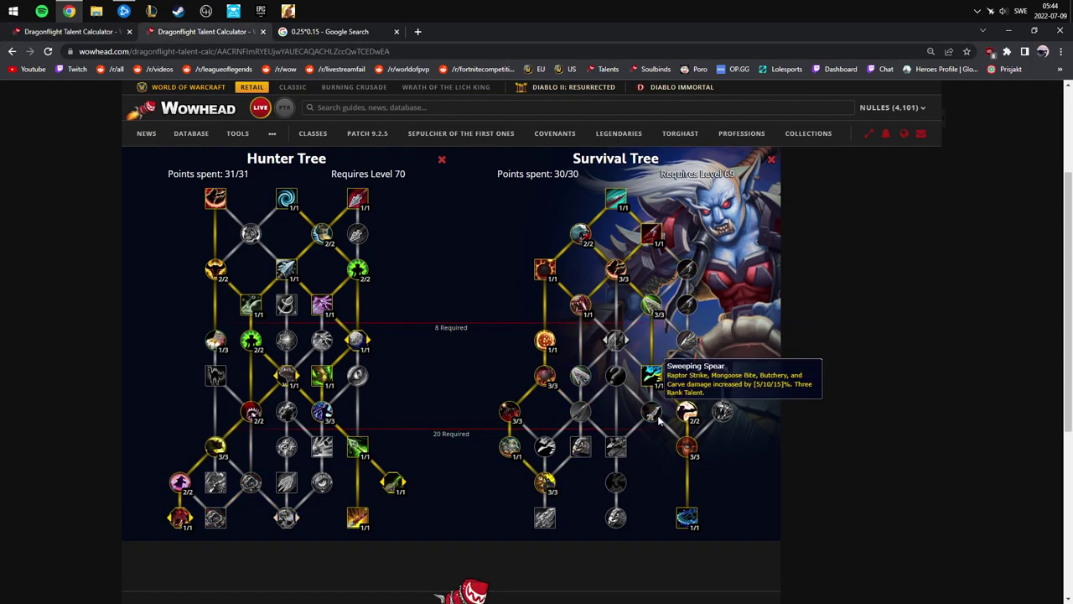
left_click(60, 33)
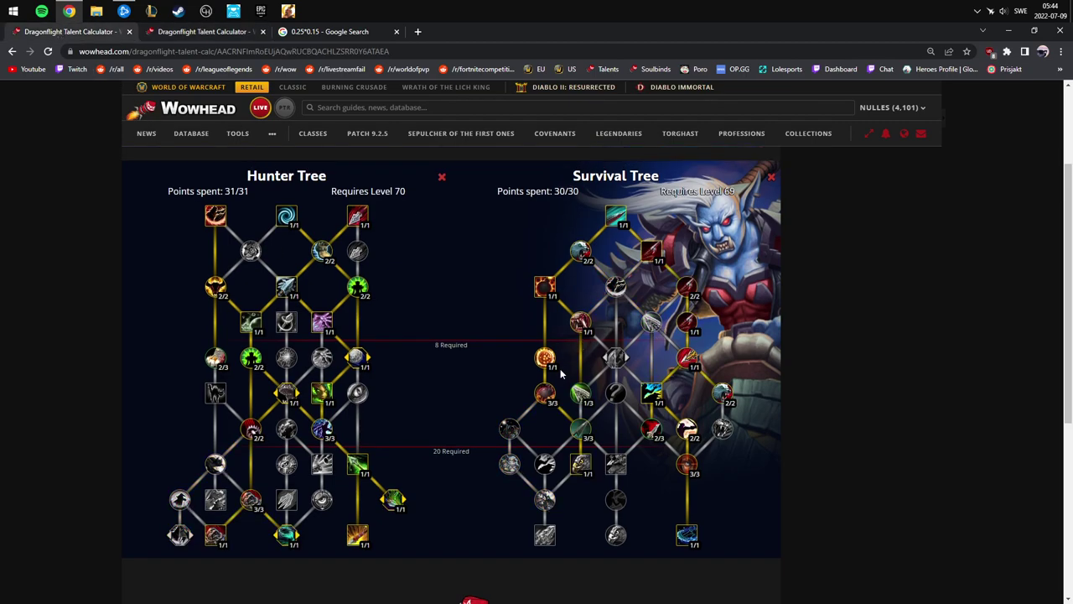
Step: Move two points from the three-rank talent left of Lunge into Lunge, and refill the two talents below Lunge to 3/3 and 1/1
right_click(545, 403)
left_click(580, 395)
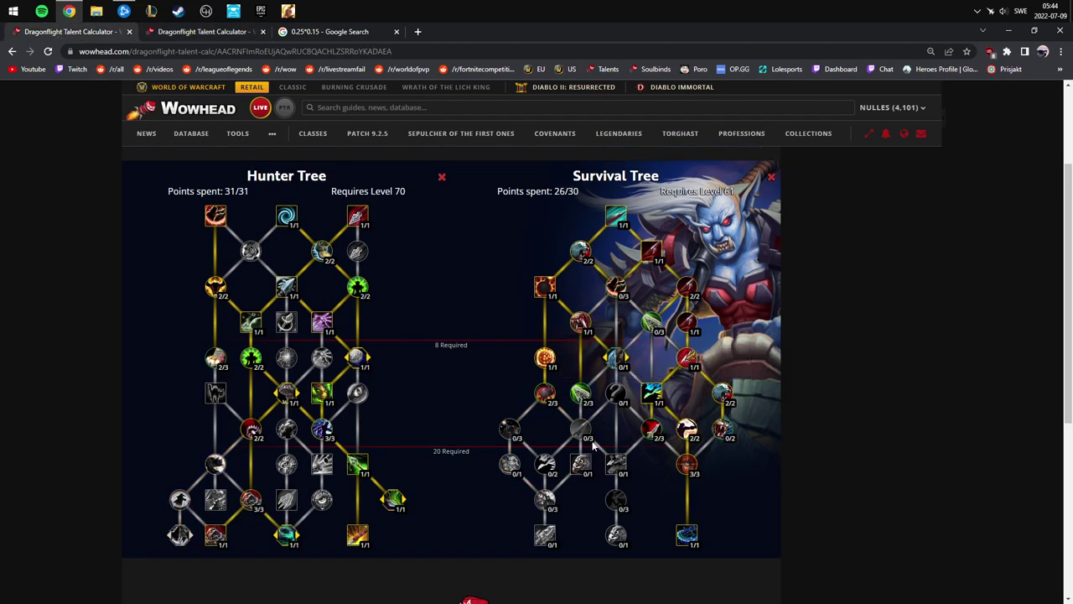
left_click(581, 396)
left_click(582, 429)
left_click(581, 430)
left_click(581, 430)
right_click(545, 394)
left_click(583, 465)
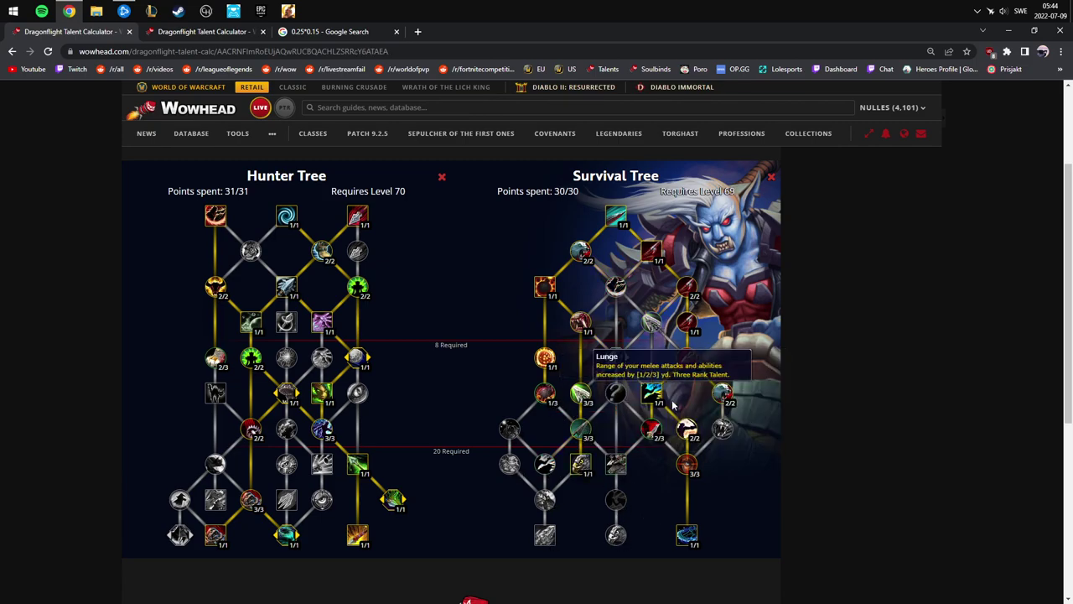
Step: Refund both points of the two-rank talent at the Survival tree's far-right edge and raise the talent left of Lunge to 3/3
right_click(723, 396)
left_click(545, 394)
right_click(724, 398)
left_click(546, 395)
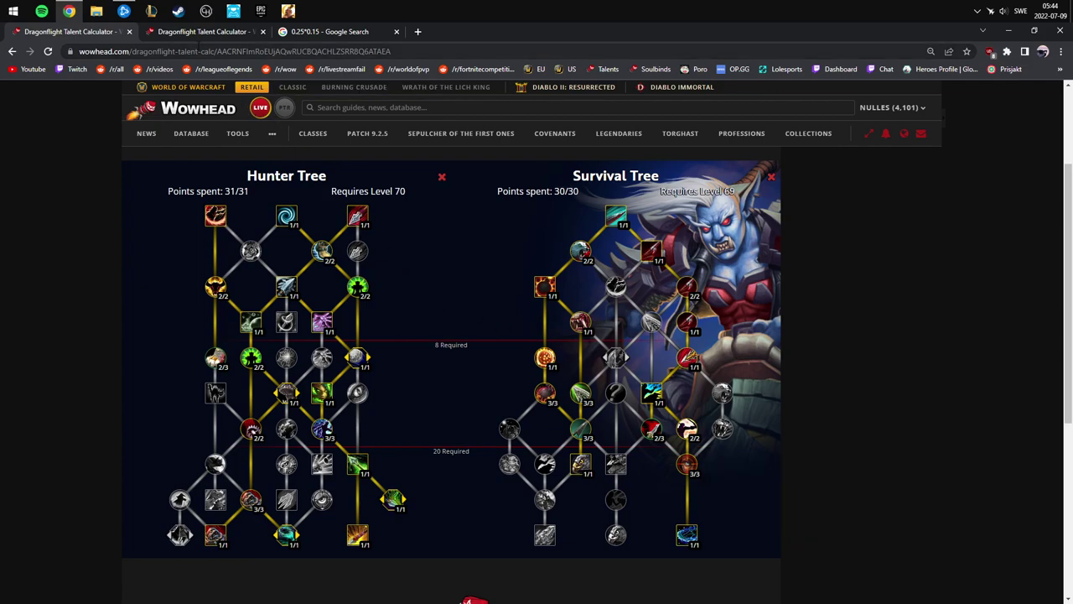
Step: Compare the revised build with the one in the second browser tab and return to the first
left_click(203, 34)
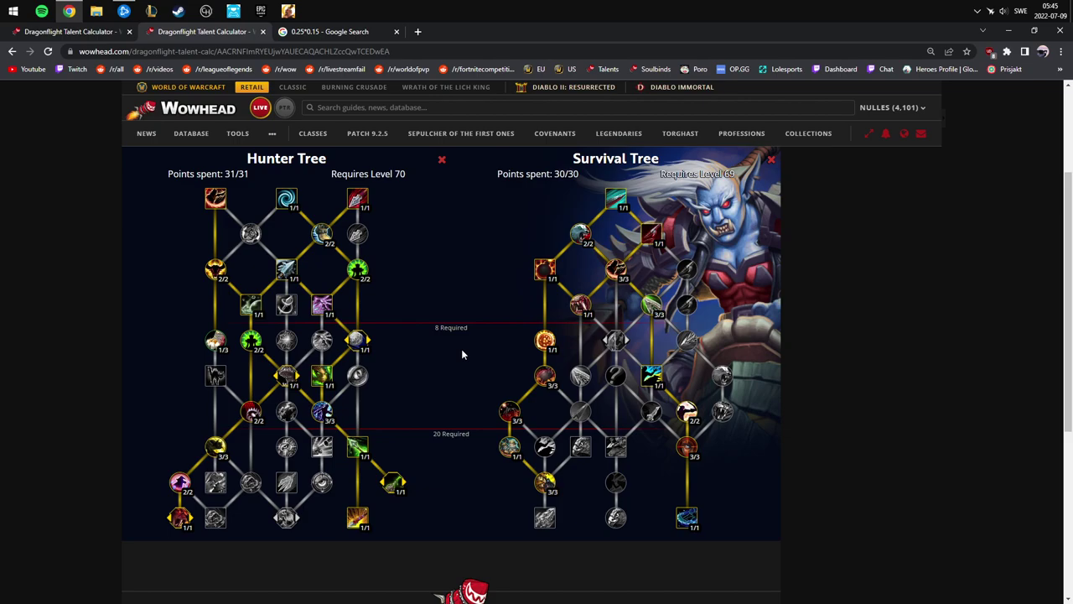
mouse_move(190, 138)
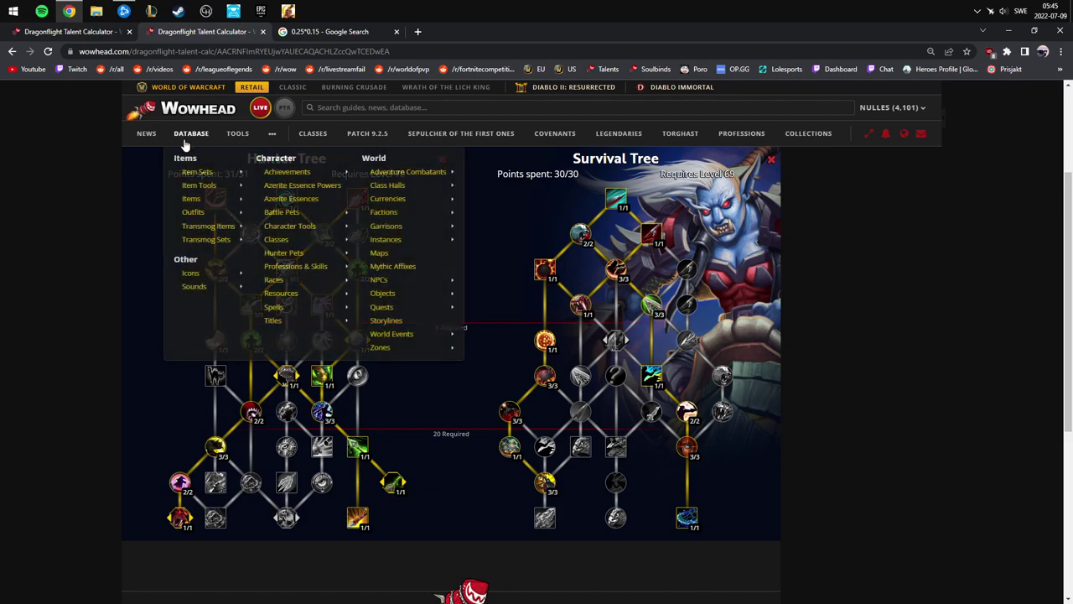
left_click(84, 31)
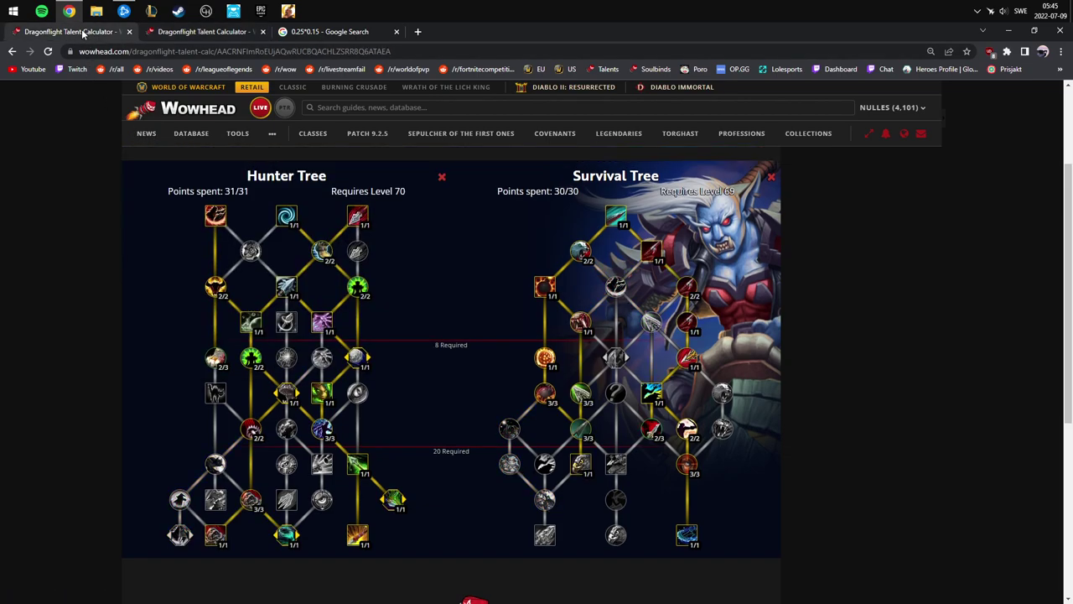
Step: Review the first build's Lunge and Death Chakram descriptions, and read the alternative Chakrams option of the Hunter choice talent
mouse_move(583, 401)
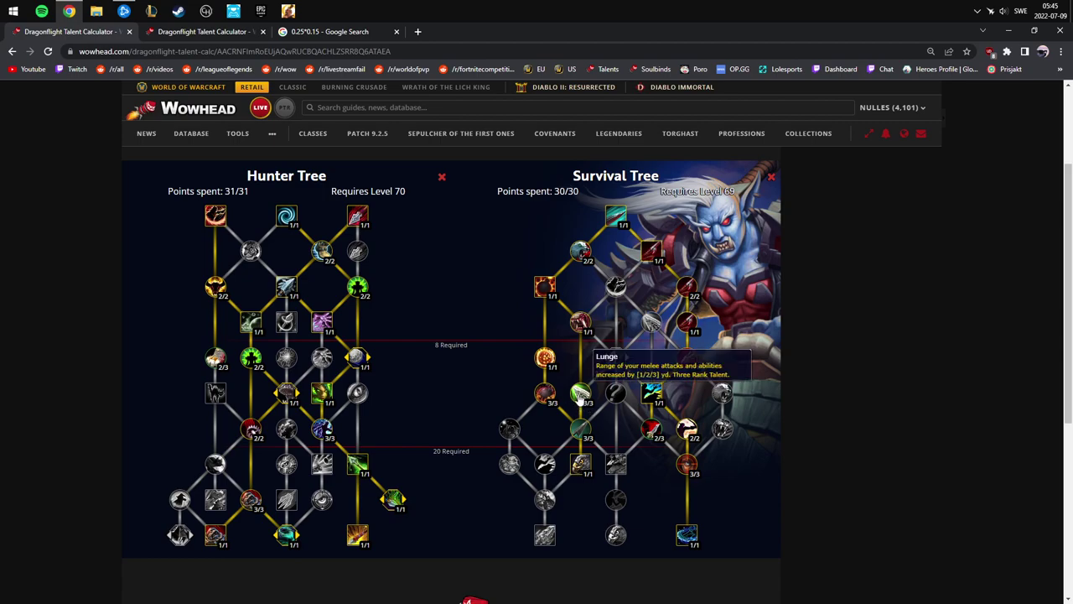
mouse_move(356, 359)
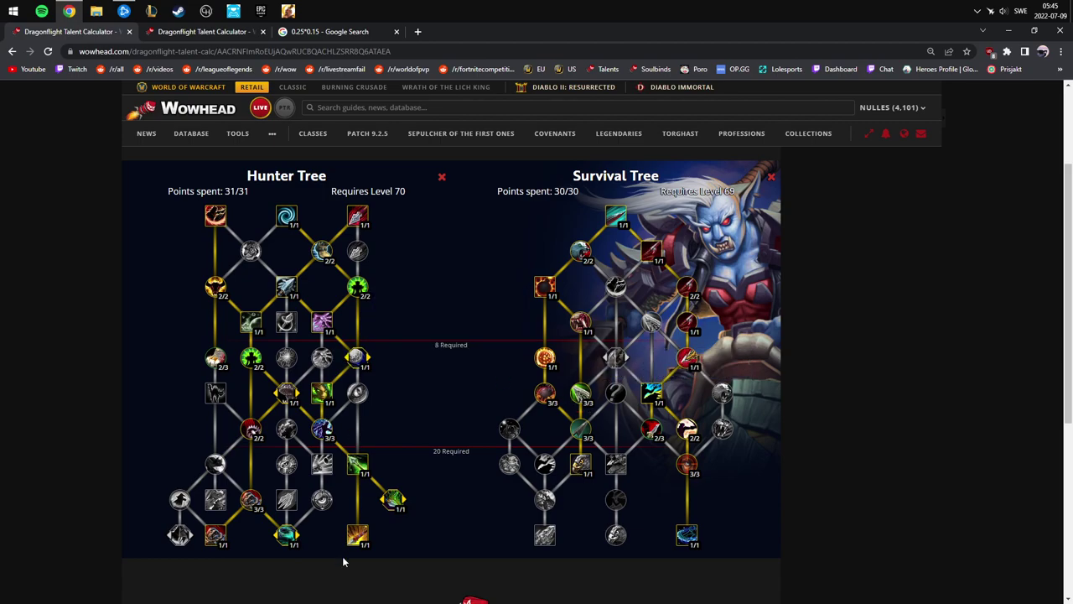
mouse_move(288, 535)
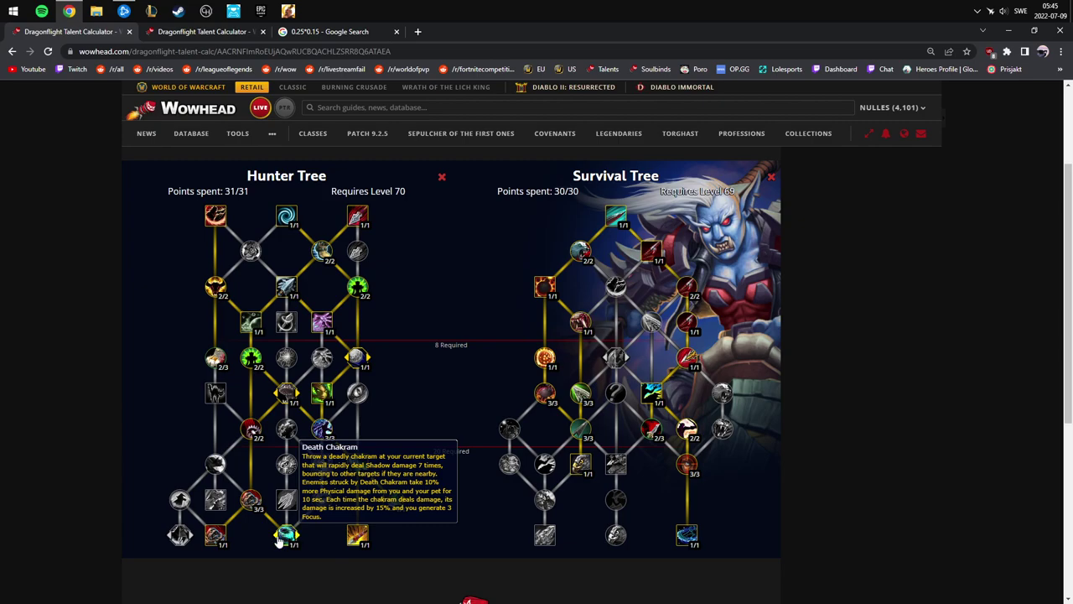
left_click(294, 535)
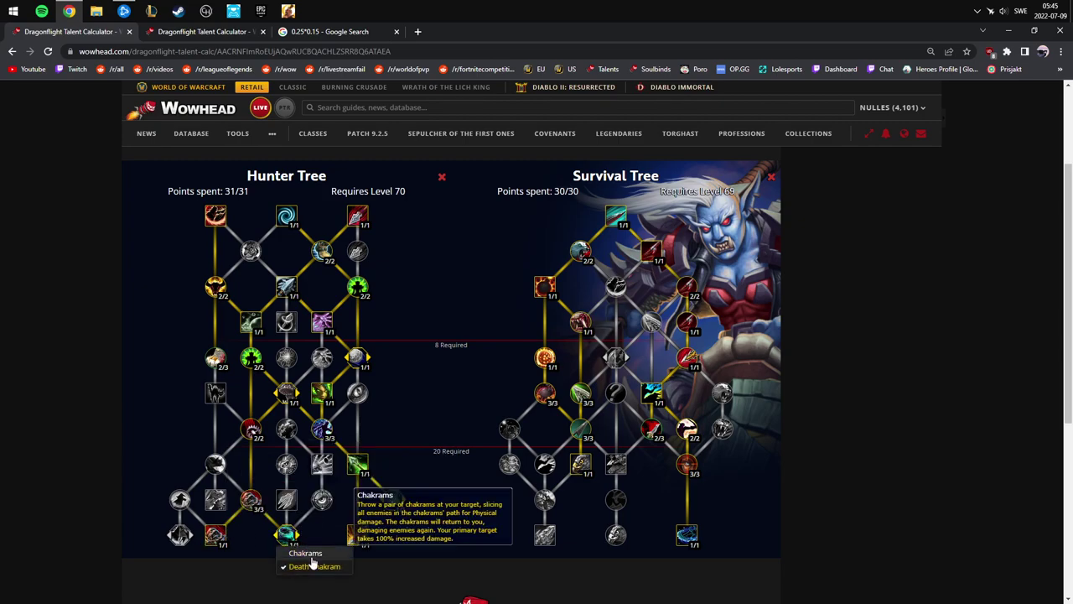
mouse_move(250, 501)
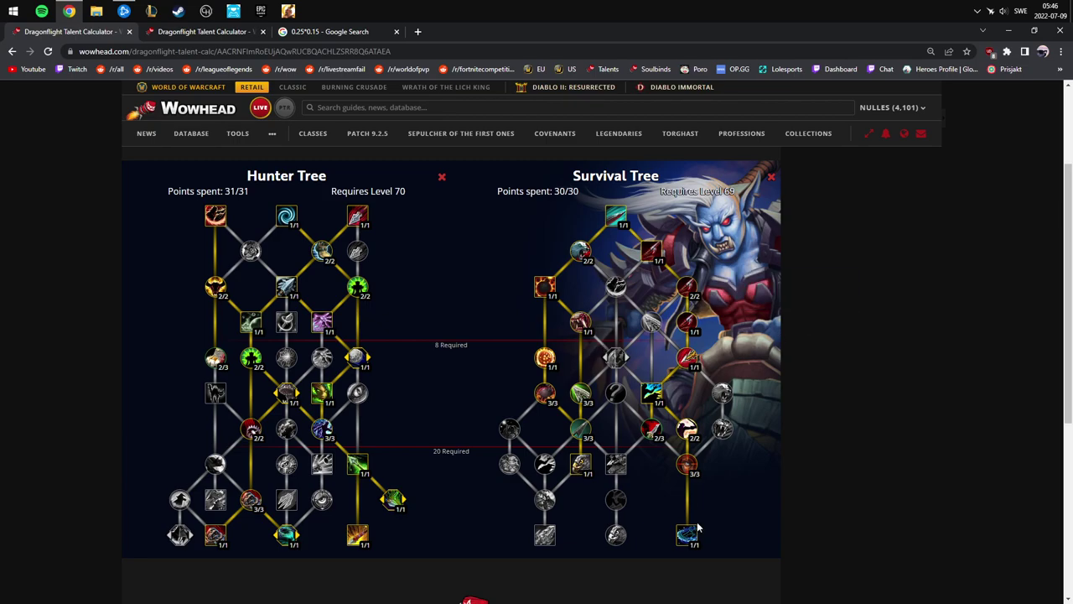
mouse_move(694, 466)
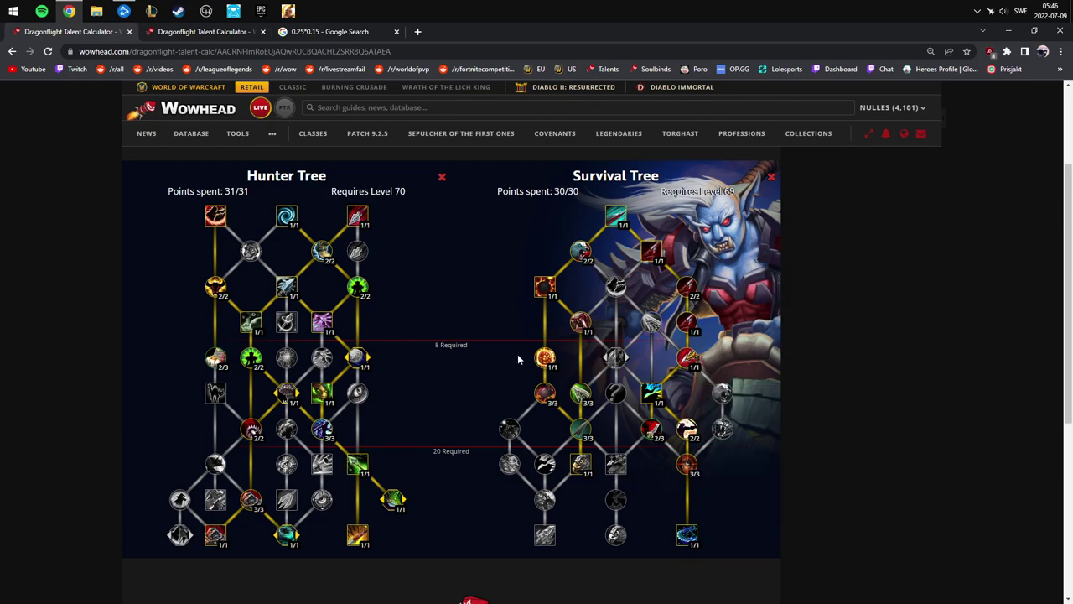